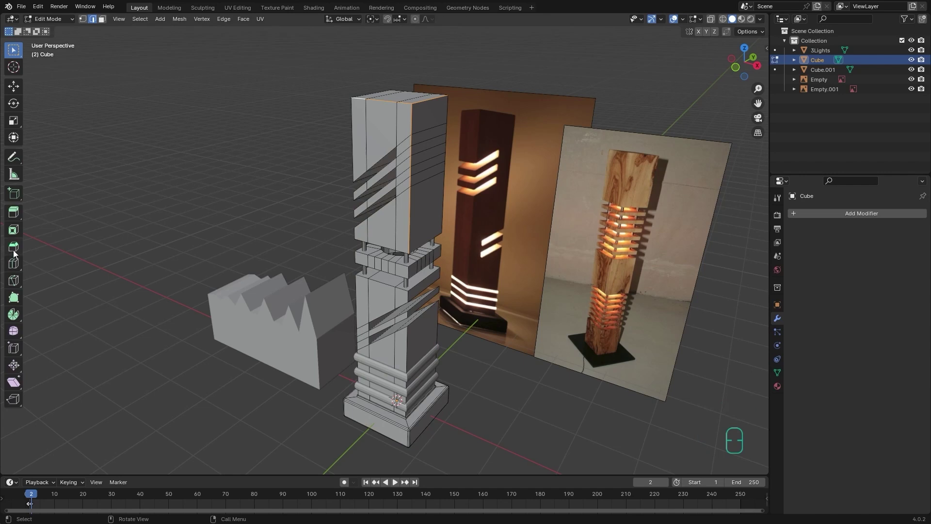
- Try bevelling the pillar's selected top and corner edges with 2 segments, and undo it
click(13, 246)
drag(410, 140, 393, 147)
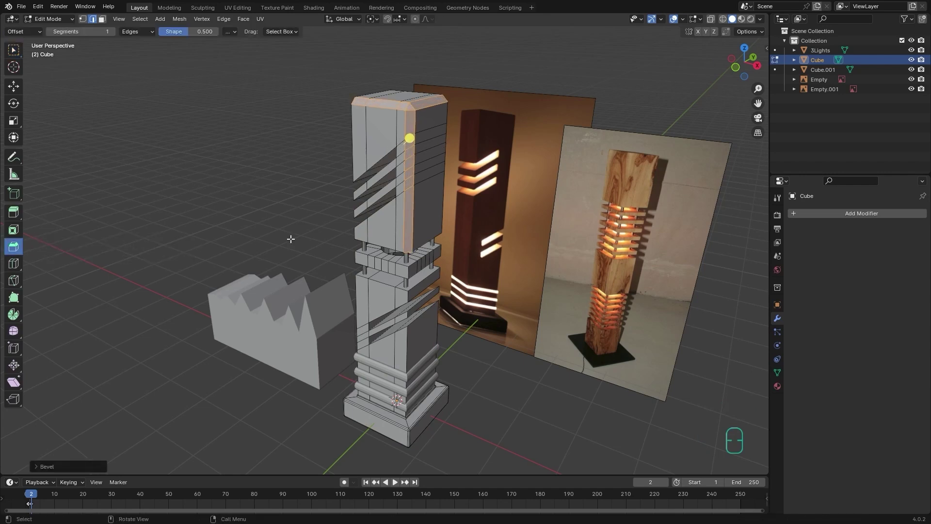
click(58, 466)
click(157, 327)
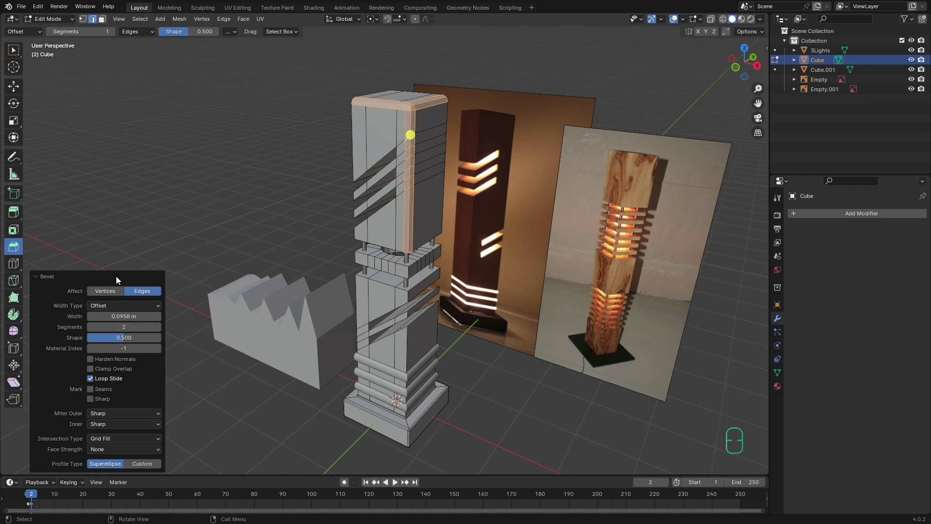
key(ctrl+z)
- Return to Object Mode and select the zigzag block beside the pillar
key(Tab)
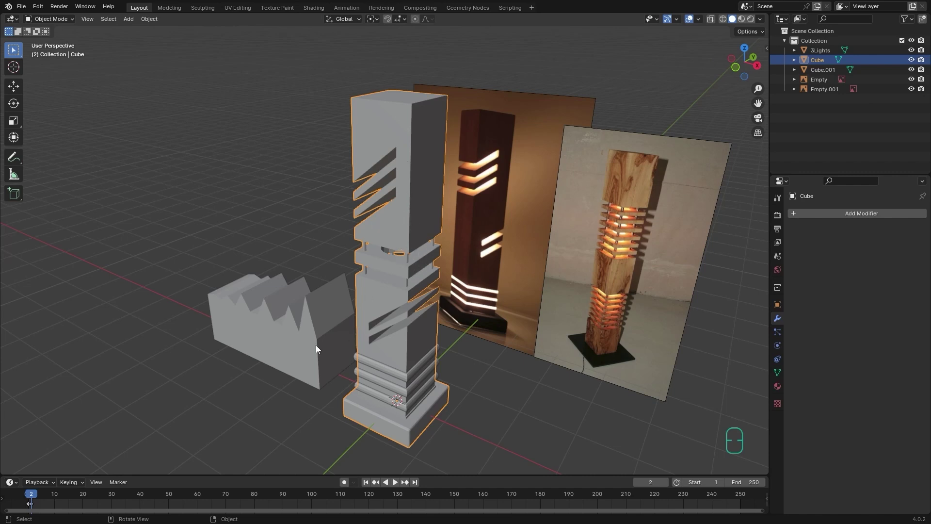
click(277, 328)
alt+middle_drag(278, 330, 376, 326)
ctrl+alt+middle_drag(447, 344, 557, 270)
alt+middle_drag(588, 153, 580, 152)
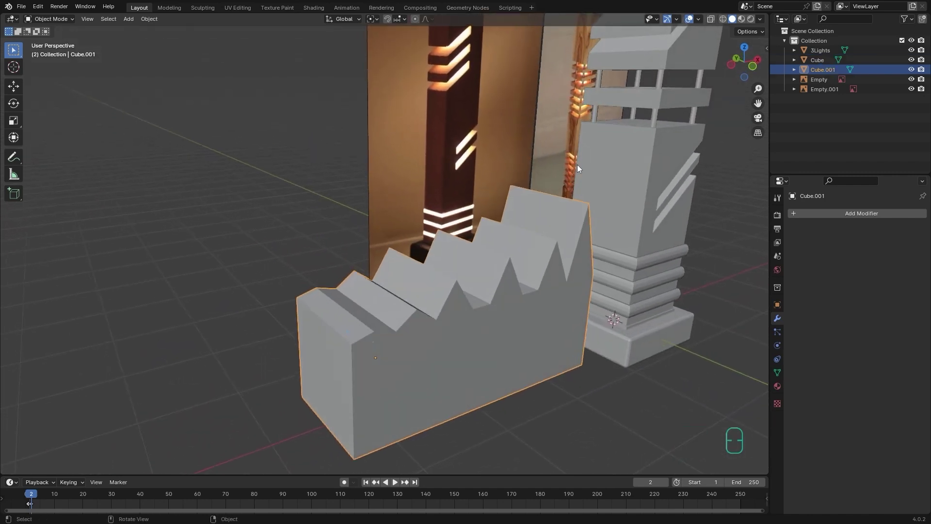
alt+shift+middle_drag(696, 58, 640, 143)
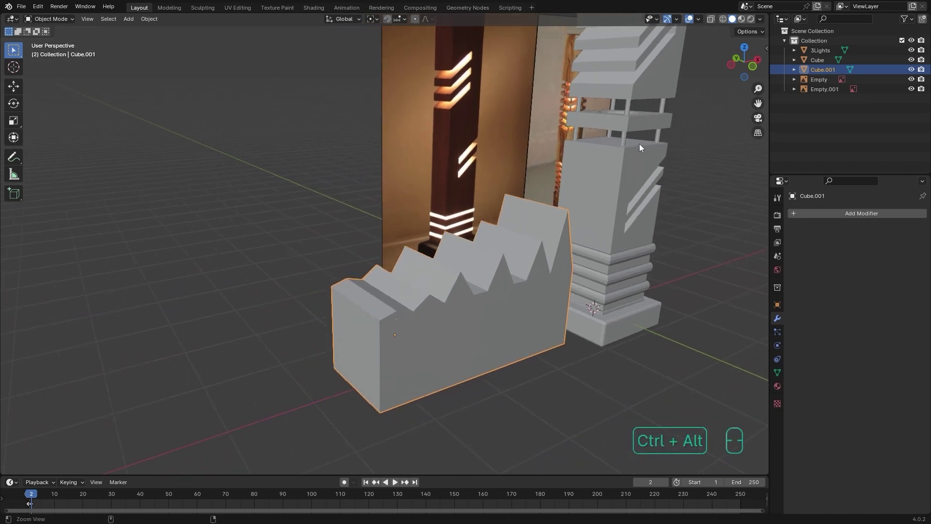
alt+shift+middle_drag(648, 112, 639, 106)
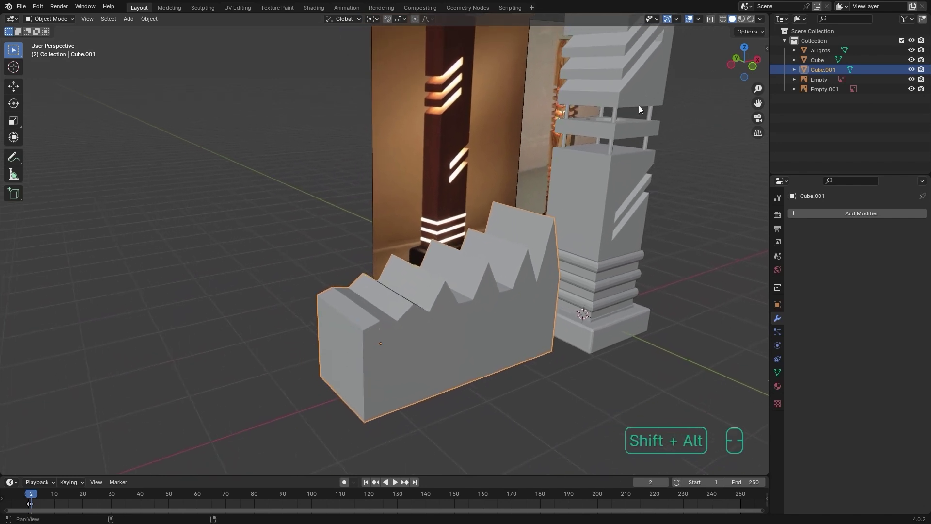
- Try the wireframe overlay for the whole scene and turn it off again
click(699, 19)
click(639, 183)
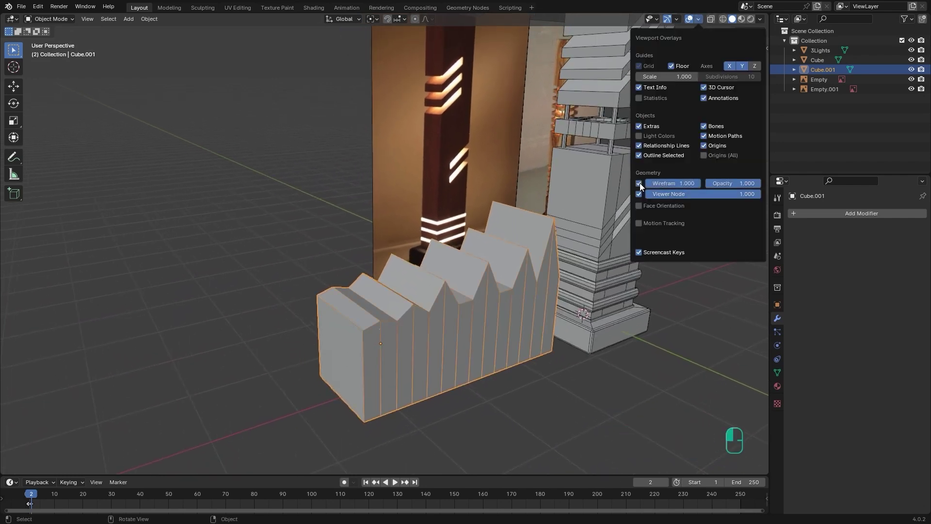
click(639, 183)
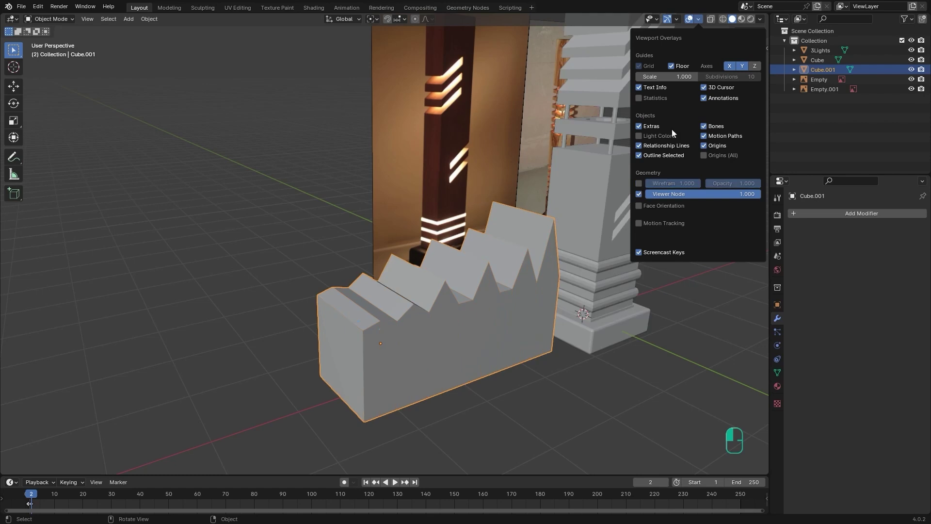
click(702, 21)
- Enable Wireframe in the zigzag block's own viewport display settings
click(778, 305)
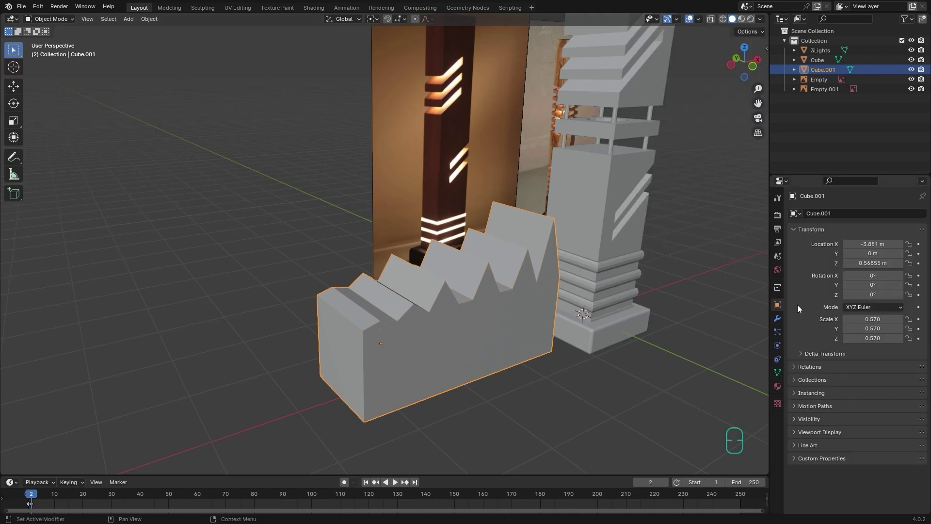
click(817, 432)
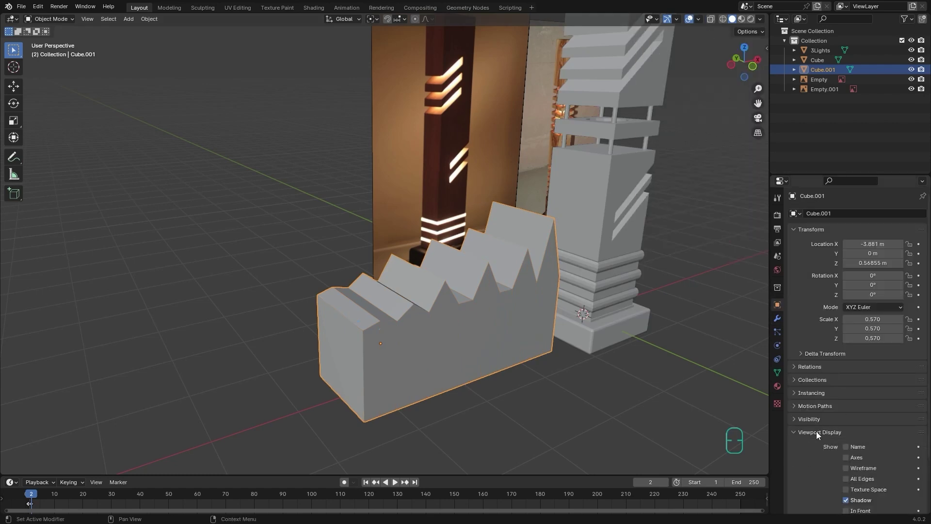
scroll(827, 403, down, 3)
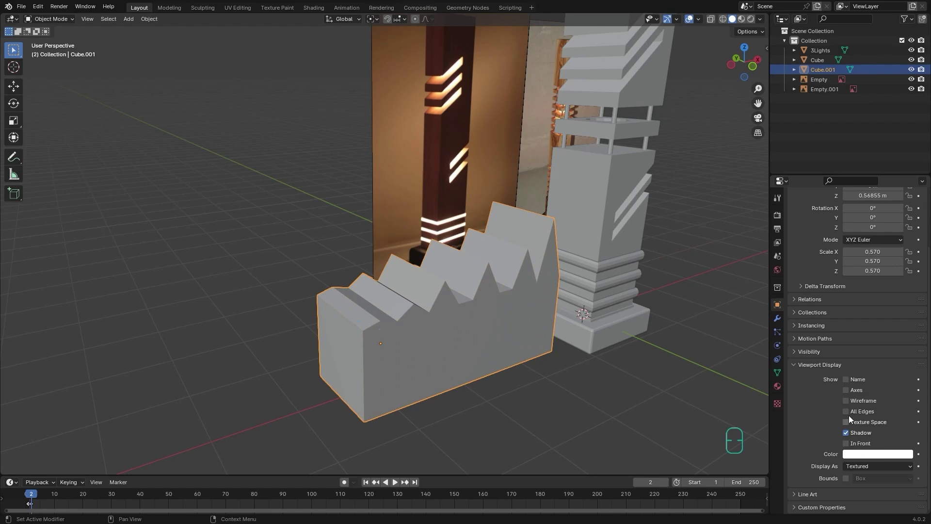
click(846, 400)
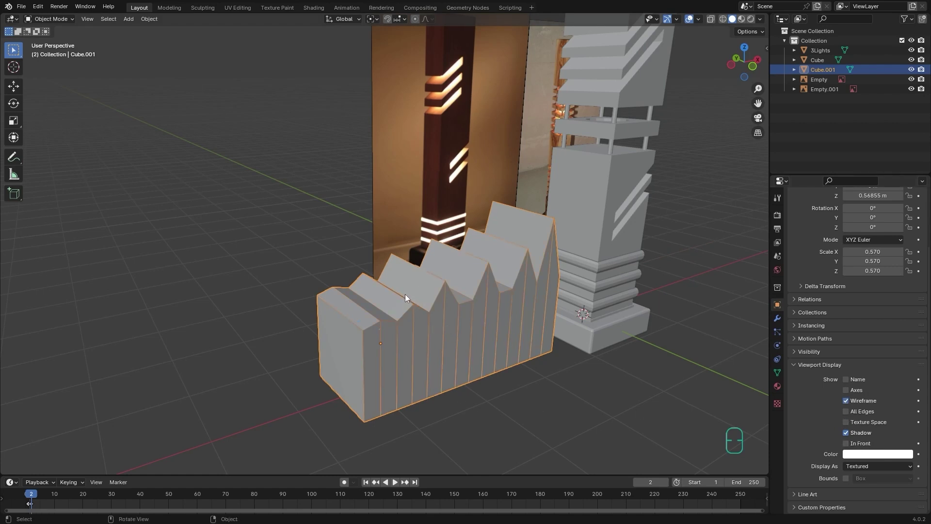
- Add a Bevel modifier to the zigzag block
mouse_move(447, 325)
middle_down()
mouse_move(453, 296)
mouse_move(471, 278)
mouse_move(453, 318)
middle_up()
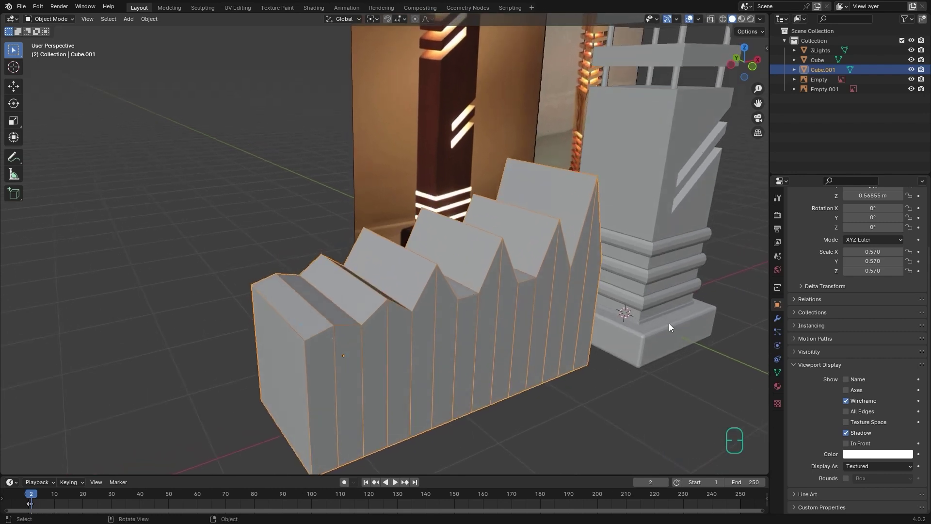
shift+middle_drag(408, 293, 439, 288)
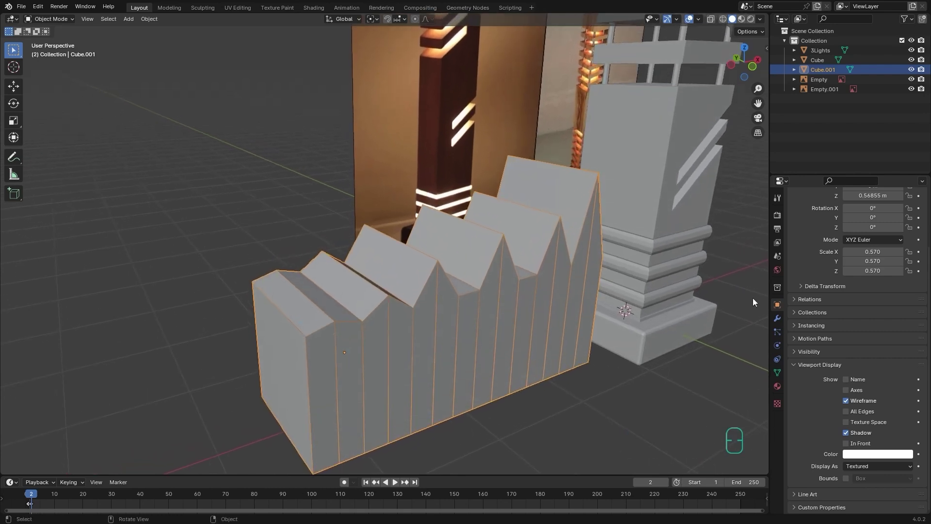
click(778, 318)
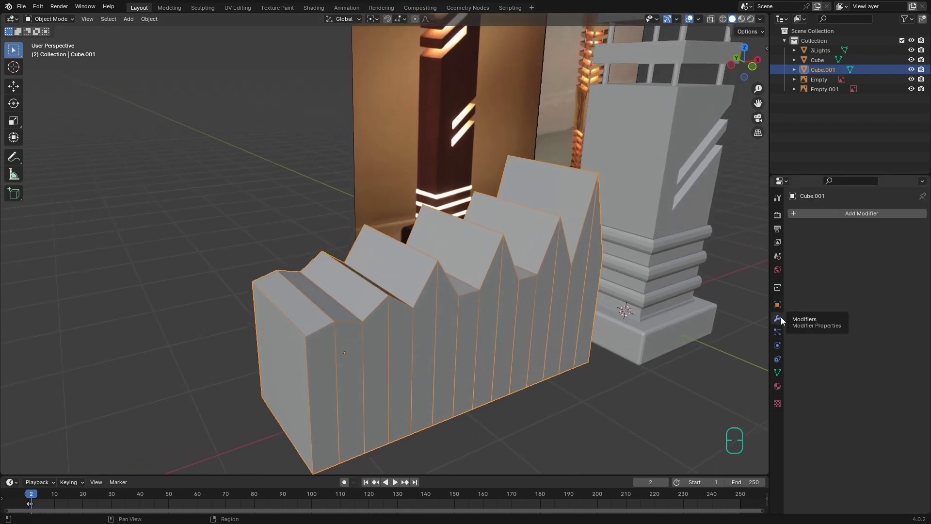
click(848, 214)
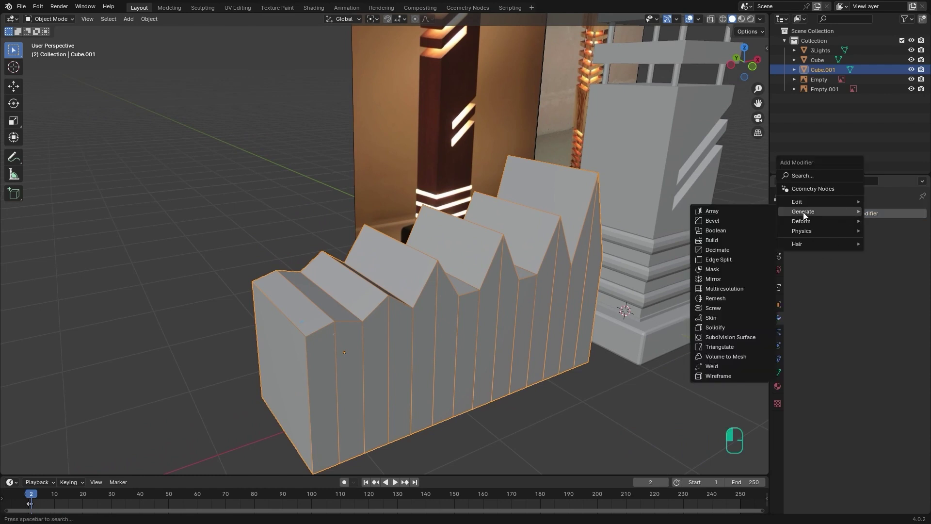
click(718, 220)
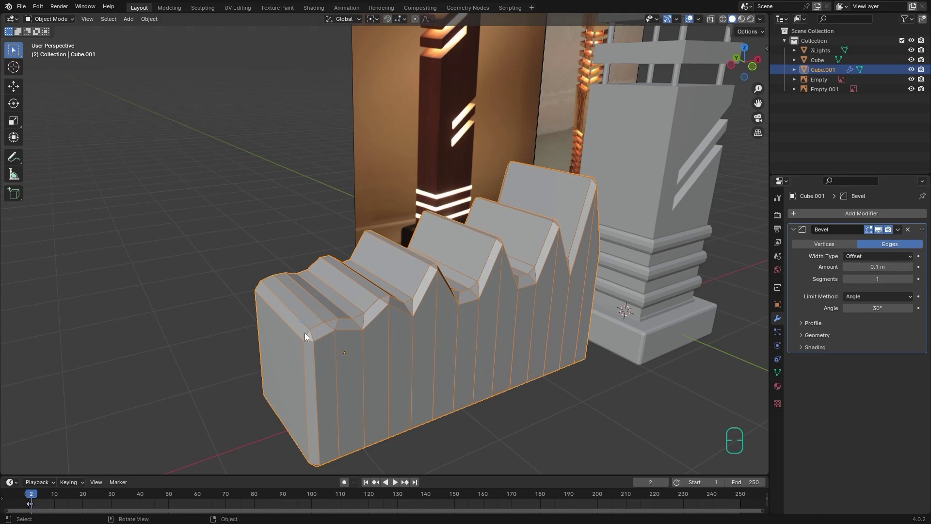
alt+shift+middle_drag(538, 316, 557, 324)
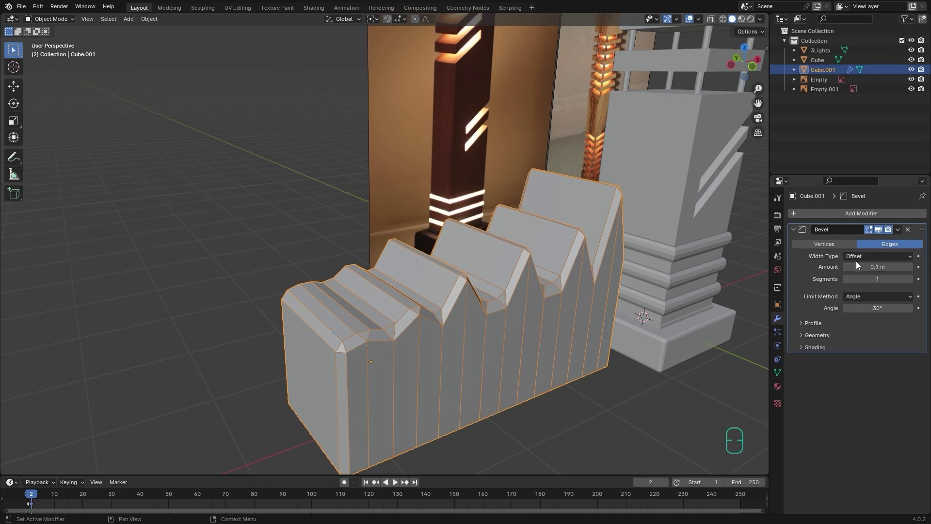
- Mark the block's end top edge with the Annotate tool, temporarily hiding the Bevel modifier in the viewport to show the original edge
click(20, 159)
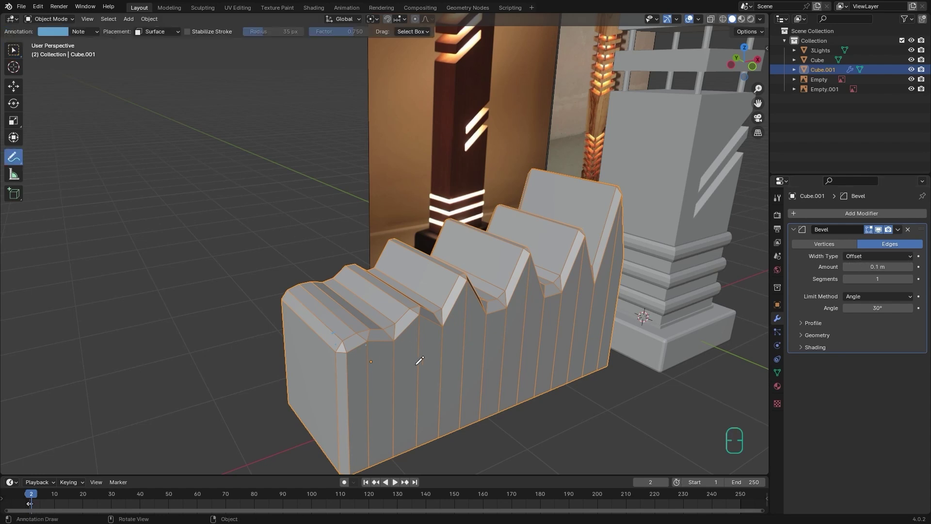
click(880, 230)
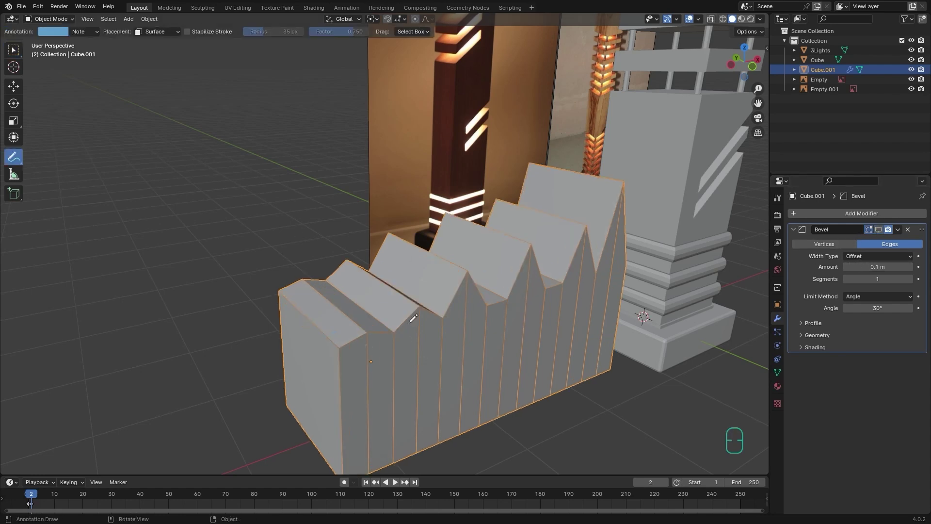
mouse_move(310, 311)
mouse_down()
mouse_move(332, 338)
mouse_move(315, 318)
mouse_move(343, 332)
mouse_up()
click(879, 229)
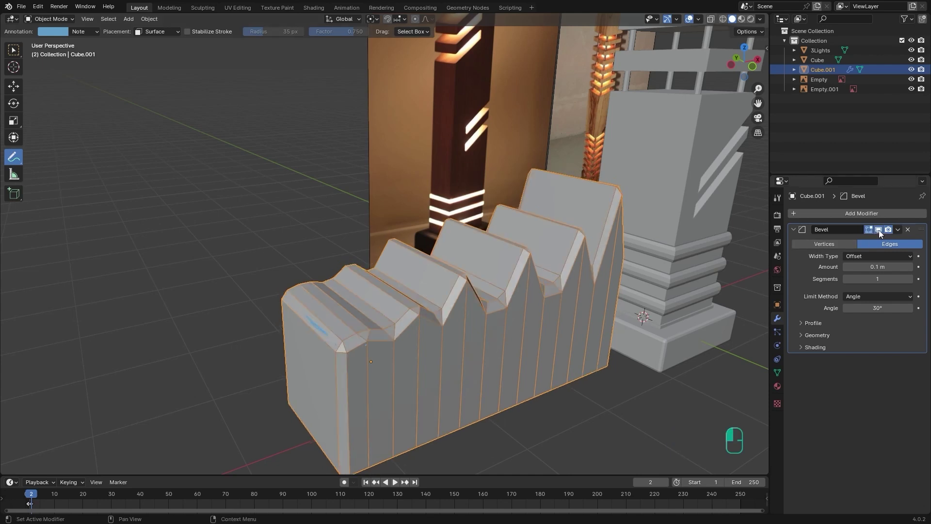
drag(307, 318, 329, 343)
- Raise the Bevel modifier's segments to 3 and erase the annotation strokes on the block's edge
click(910, 280)
click(910, 280)
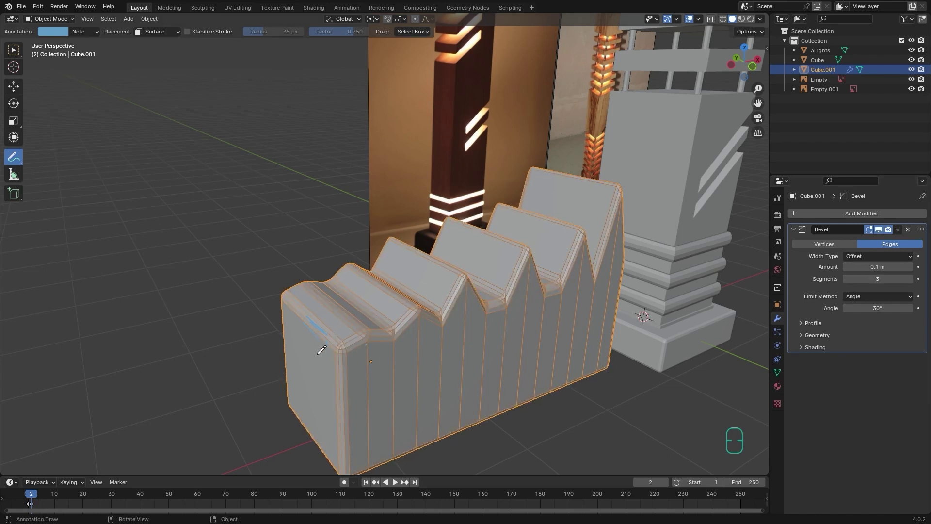
ctrl+drag(304, 314, 340, 344)
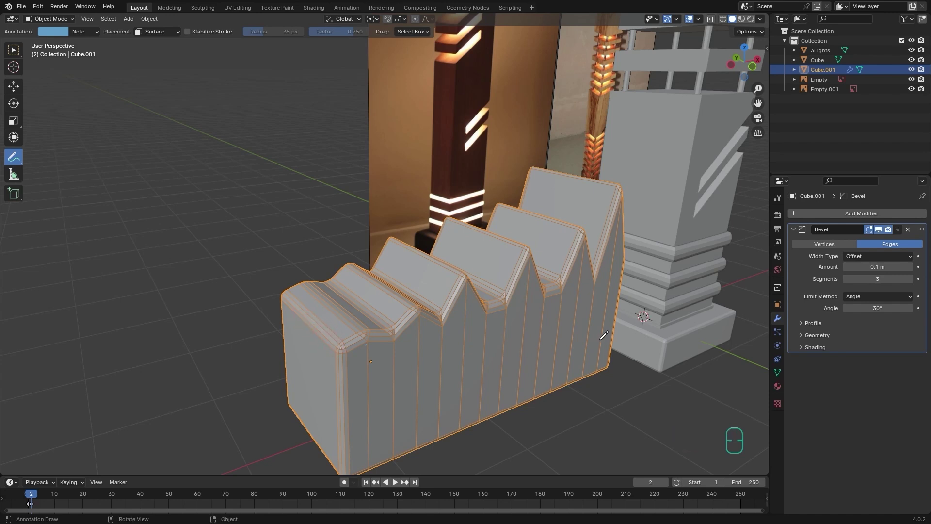
- Set the Bevel modifier's width type to Width and mark across the new bevel face with an annotation stroke
click(865, 256)
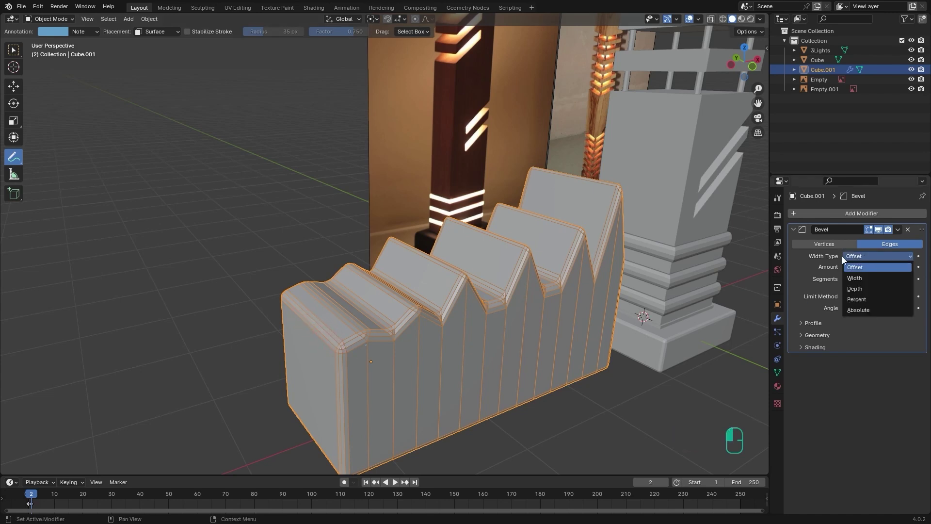
click(862, 278)
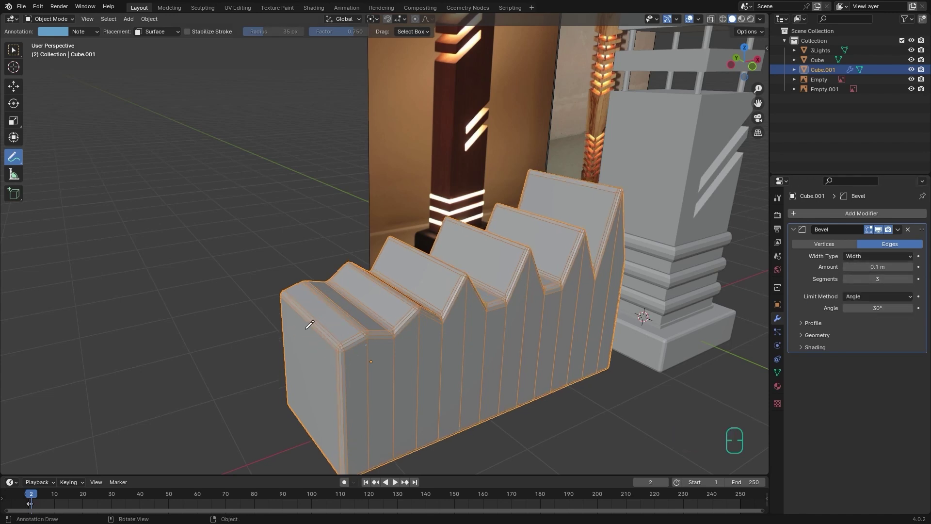
mouse_move(321, 323)
mouse_down()
mouse_move(333, 326)
mouse_move(330, 334)
mouse_up()
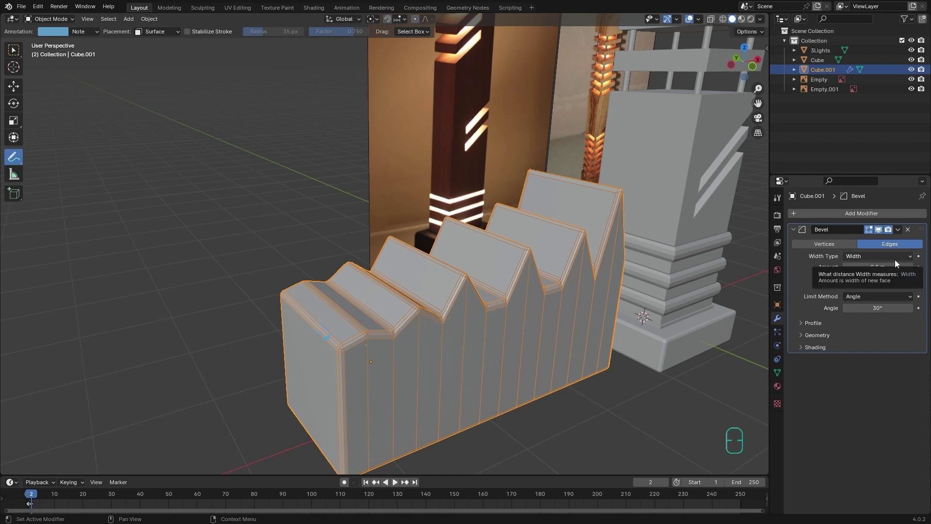
- Set the bevel width type to Percent and annotate the edges meeting at the block's near top corner
click(864, 256)
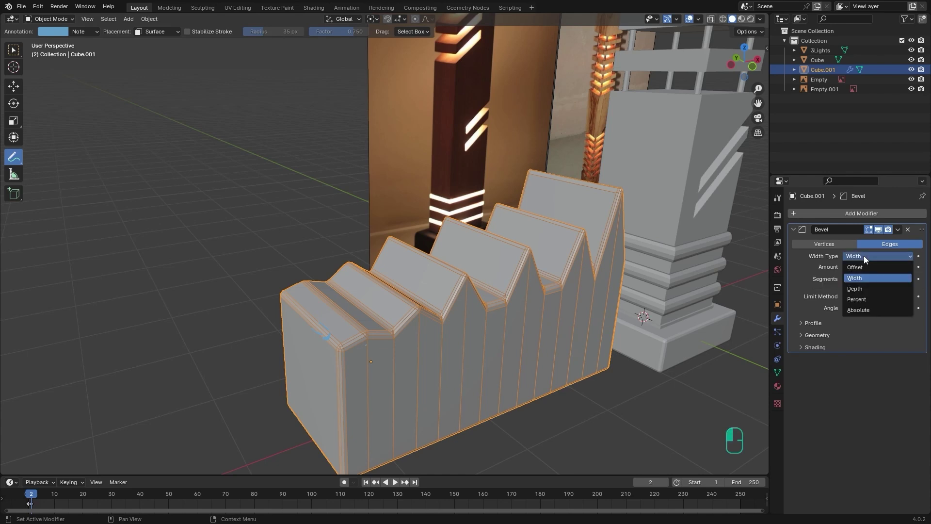
click(872, 298)
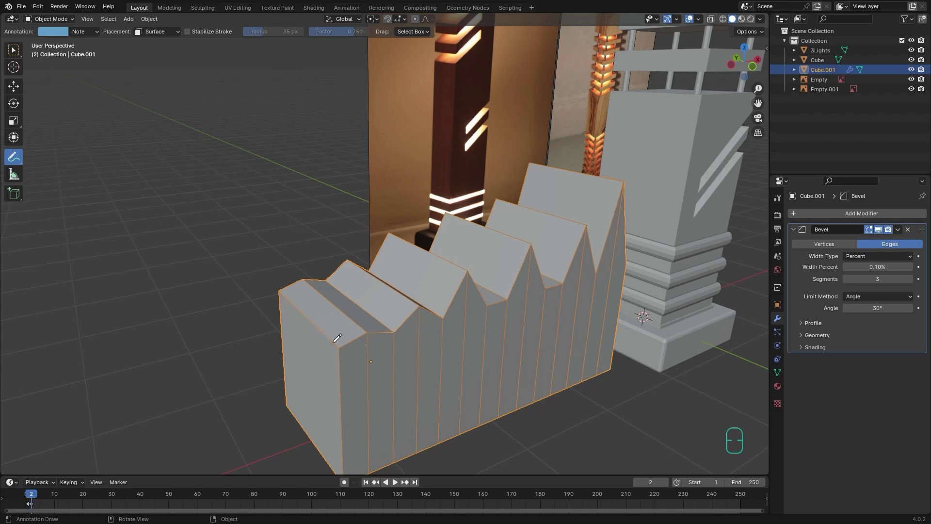
mouse_move(332, 333)
mouse_down()
mouse_move(324, 326)
mouse_move(333, 335)
mouse_move(352, 313)
mouse_move(364, 324)
mouse_move(339, 345)
mouse_move(370, 328)
mouse_move(343, 343)
mouse_up()
key(ctrl+z)
drag(347, 338, 348, 342)
mouse_move(348, 342)
alt+middle_down()
mouse_move(370, 307)
mouse_move(339, 270)
alt+middle_up()
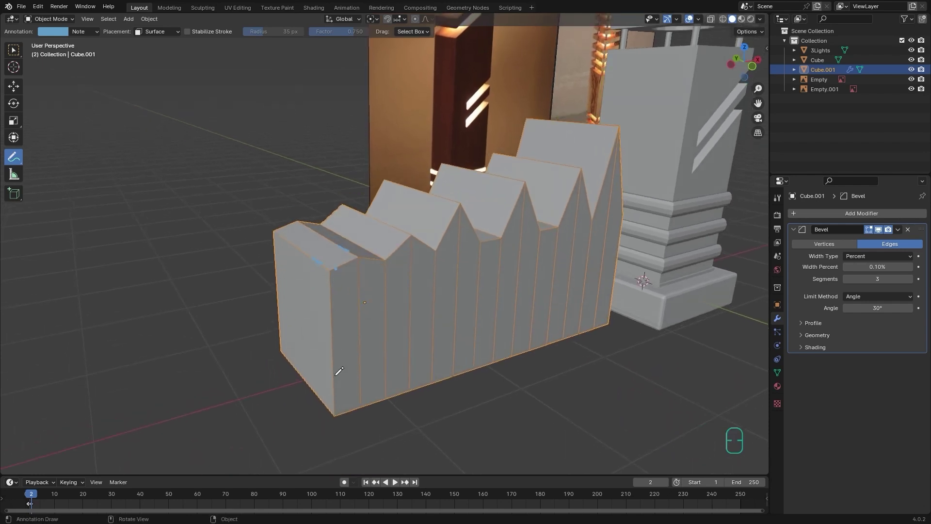
mouse_move(333, 268)
mouse_down()
mouse_move(332, 311)
mouse_move(331, 288)
mouse_move(341, 305)
mouse_up()
- Set the bevel's Width Percent to 19.93% and erase the annotation strokes around the block's corner
click(878, 267)
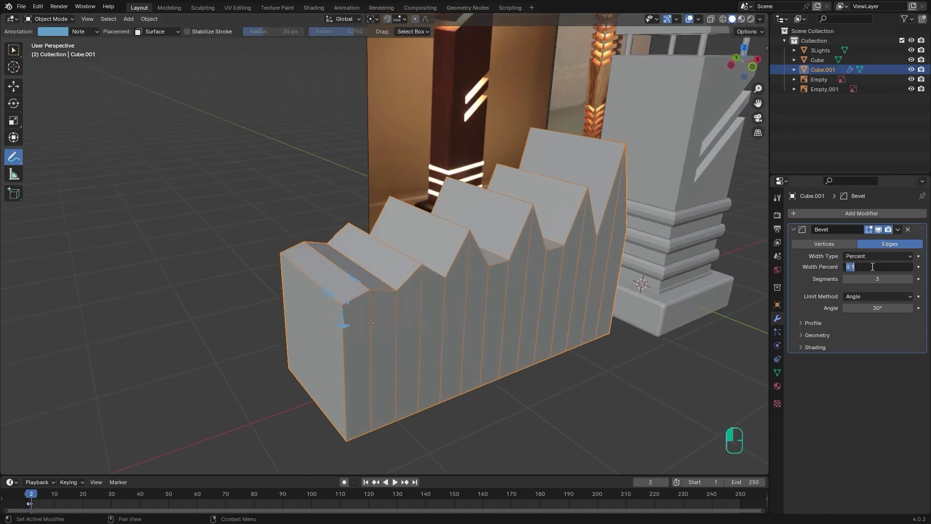
text(20.61)
key(Return)
drag(878, 267, 873, 267)
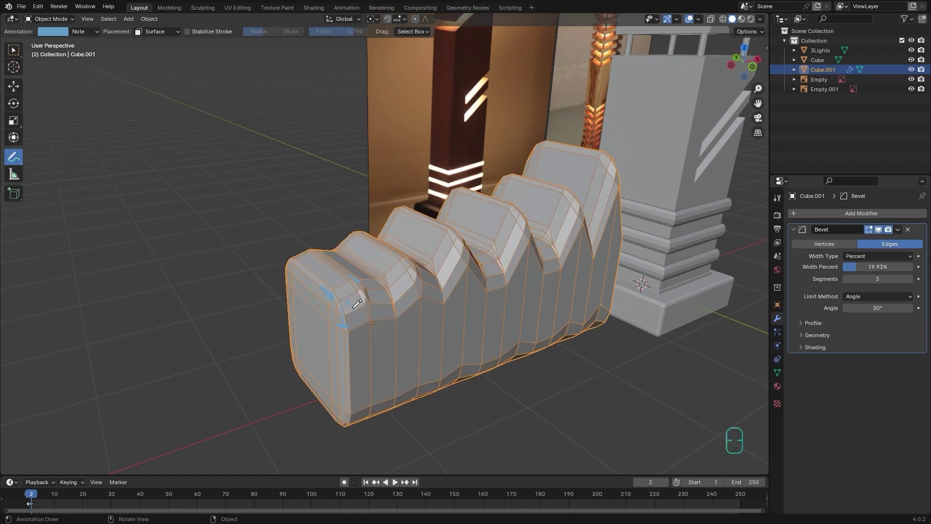
mouse_move(316, 281)
ctrl+mouse_down()
mouse_move(349, 320)
mouse_move(364, 276)
ctrl+mouse_up()
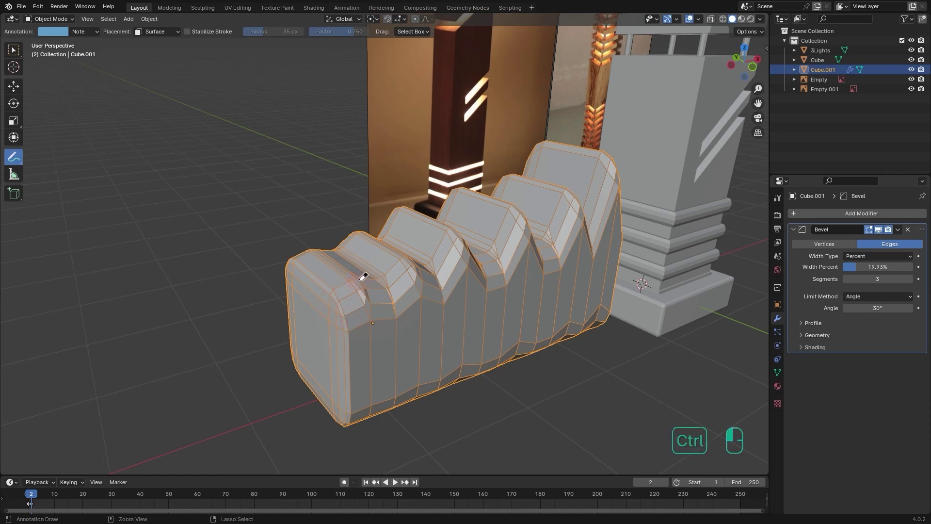
- Set the bevel width type to Offset and the number of segments to 2
click(868, 255)
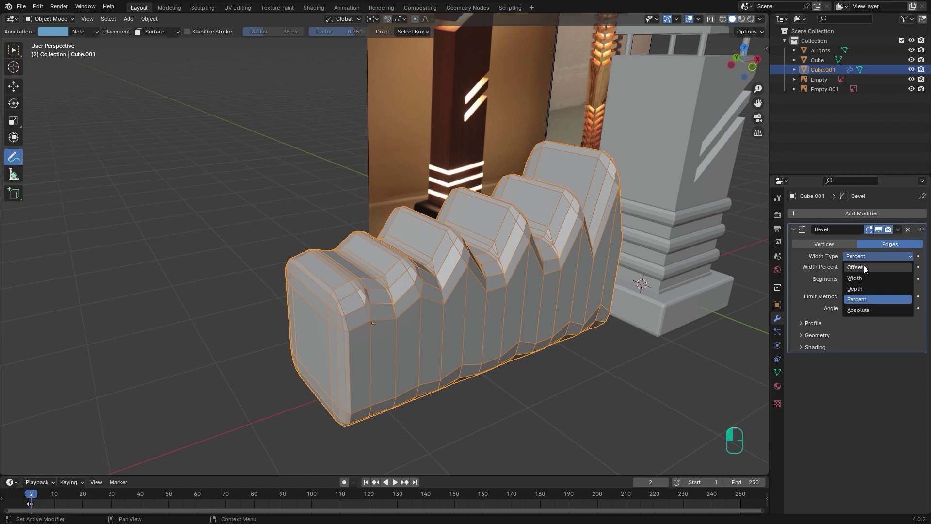
click(864, 266)
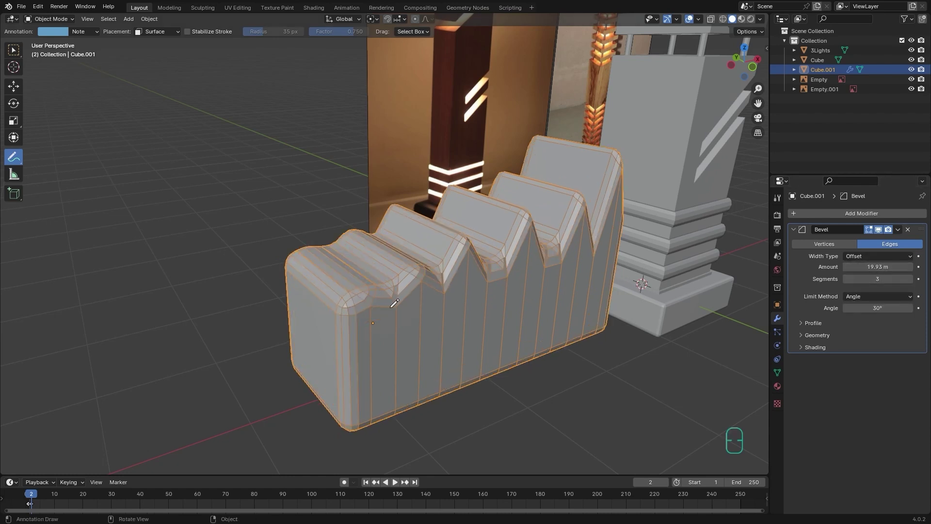
click(878, 279)
text(2)
key(Return)
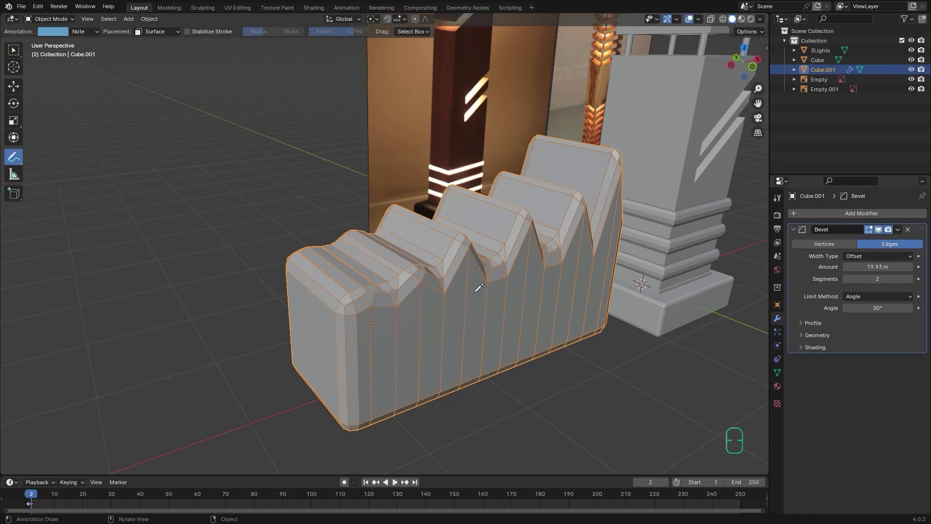
- Set the Bevel modifier's amount to 0.1 m
click(878, 266)
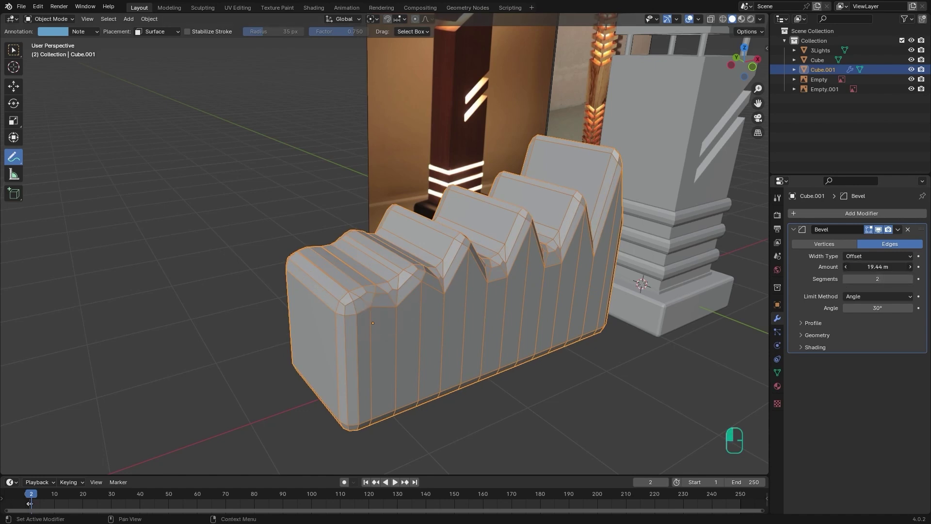
drag(878, 267, 834, 267)
click(872, 267)
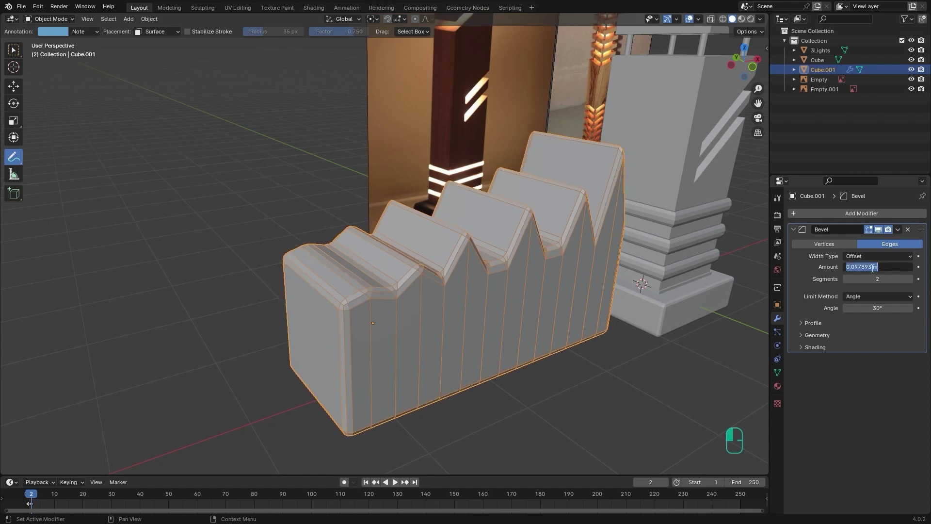
text(0.1)
key(Return)
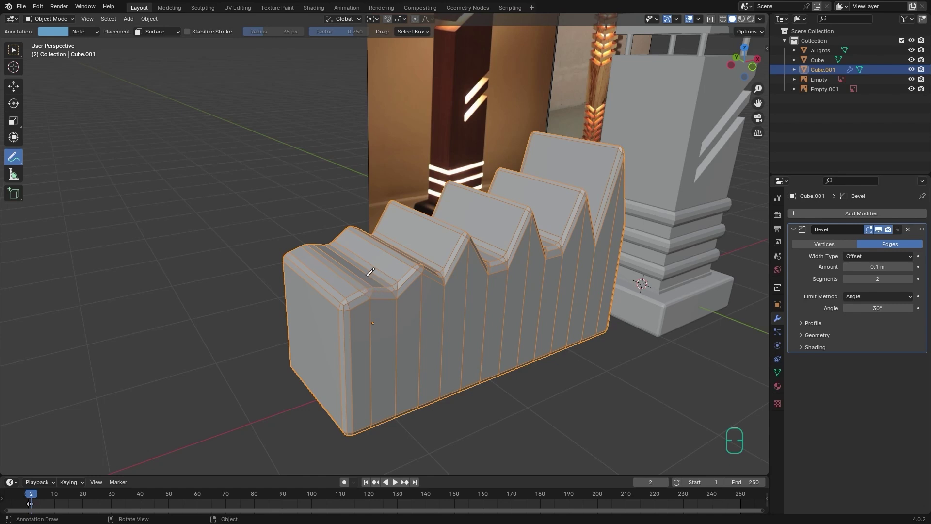
- Turn off the Bevel modifier's viewport display and view the unbevelled zigzag edges from the side
alt+middle_drag(371, 300, 350, 253)
alt+shift+middle_drag(350, 253, 393, 280)
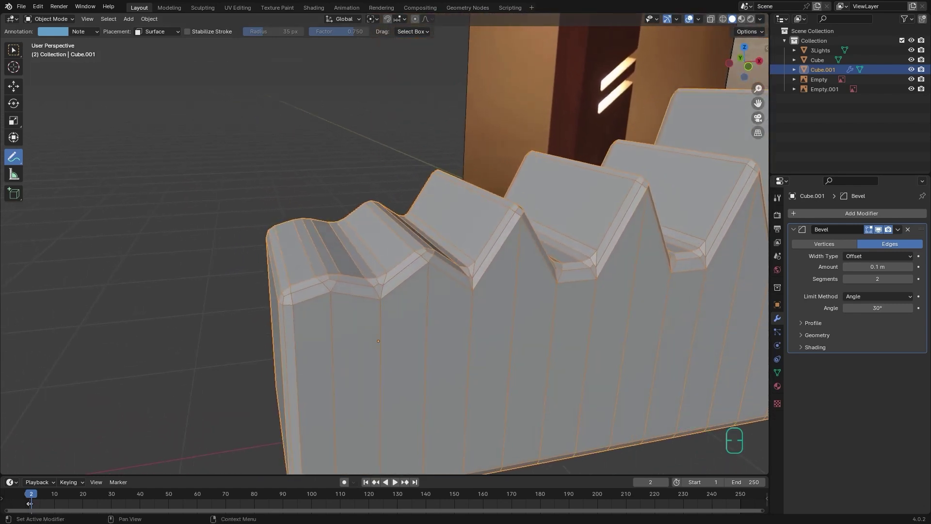
click(880, 229)
alt+middle_drag(409, 256, 393, 210)
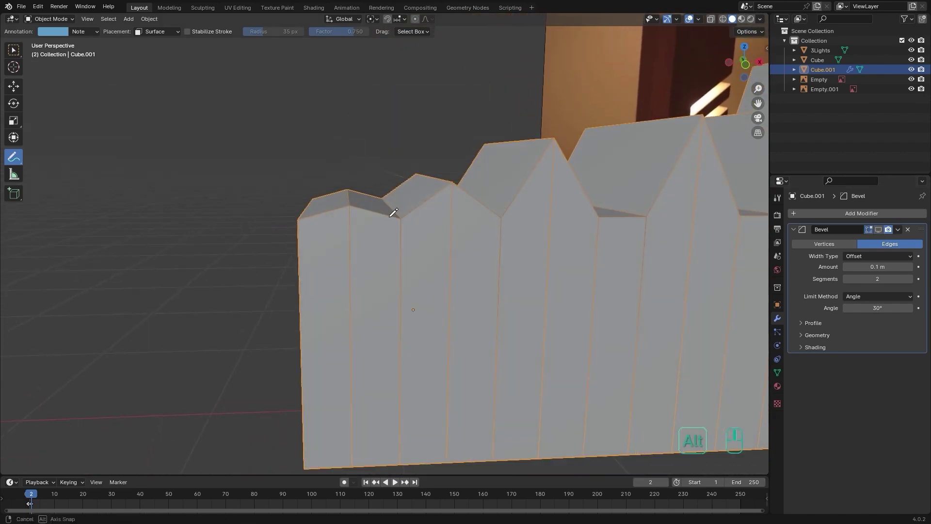
alt+shift+middle_drag(381, 141, 380, 184)
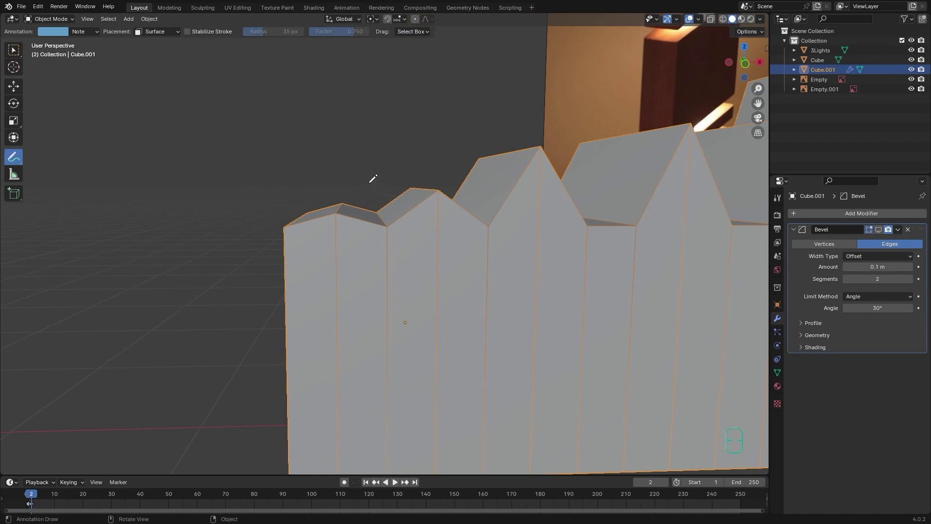
- Mark the block's first low peak with annotation strokes to point out its angle, and erase the strokes
mouse_move(370, 139)
mouse_down()
mouse_move(353, 211)
mouse_move(362, 191)
mouse_up()
drag(371, 139, 336, 245)
alt+middle_drag(374, 225, 364, 214)
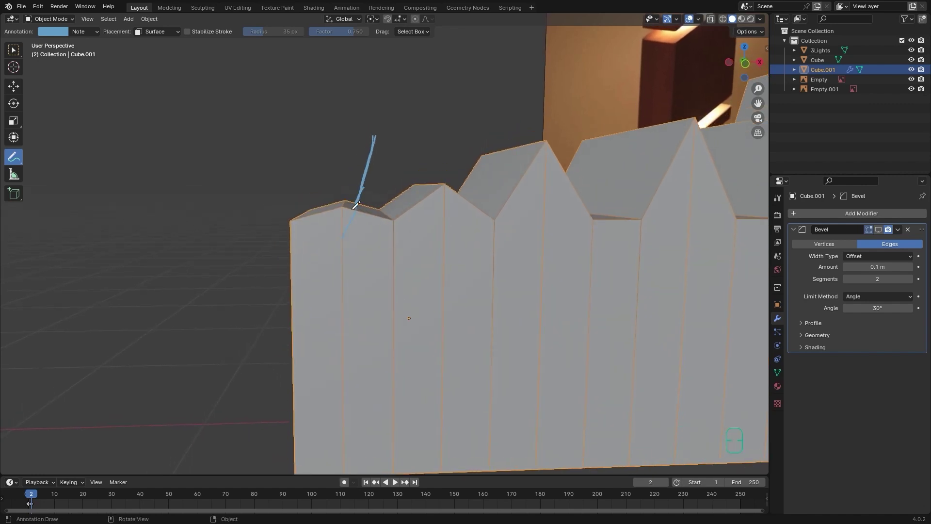
mouse_move(302, 125)
mouse_down()
mouse_move(342, 243)
mouse_move(351, 220)
mouse_move(342, 216)
mouse_move(353, 225)
mouse_up()
drag(345, 223, 351, 221)
mouse_move(386, 112)
ctrl+mouse_down()
mouse_move(347, 250)
mouse_move(306, 145)
mouse_move(354, 226)
ctrl+mouse_up()
alt+shift+drag(526, 174, 486, 179)
alt+drag(486, 178, 480, 181)
ctrl+drag(268, 245, 265, 249)
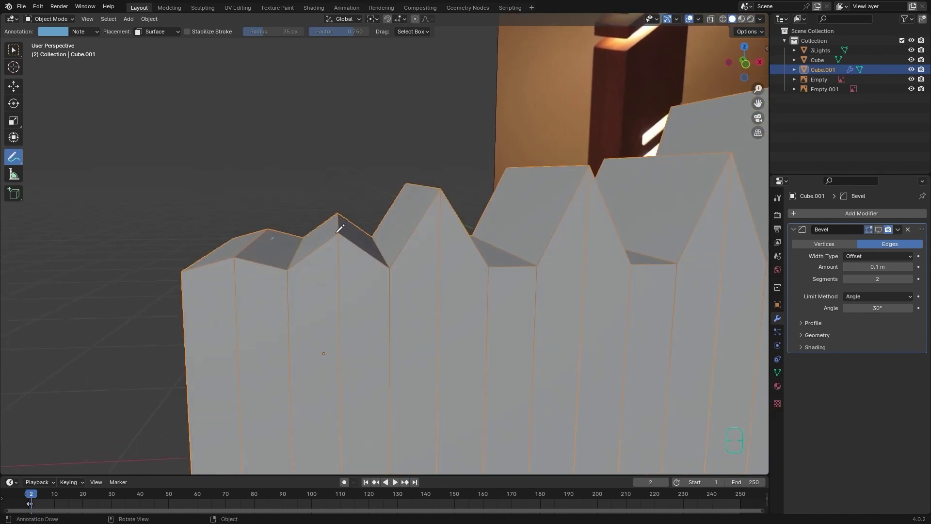
- Compare the steeper peaks and turn the Bevel modifier's viewport display back on
mouse_move(646, 166)
ctrl+alt+mouse_down()
mouse_move(532, 181)
mouse_move(536, 146)
mouse_move(477, 195)
ctrl+alt+mouse_up()
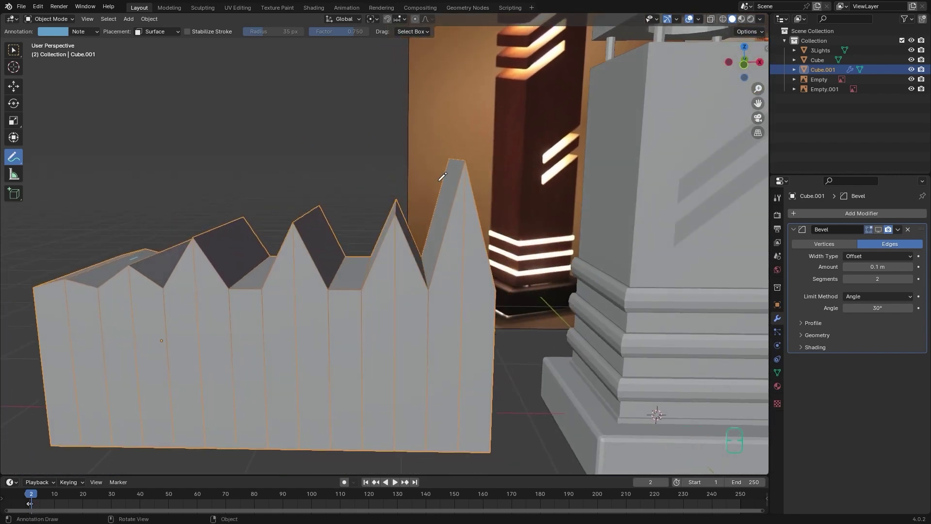
alt+drag(375, 199, 443, 156)
click(879, 230)
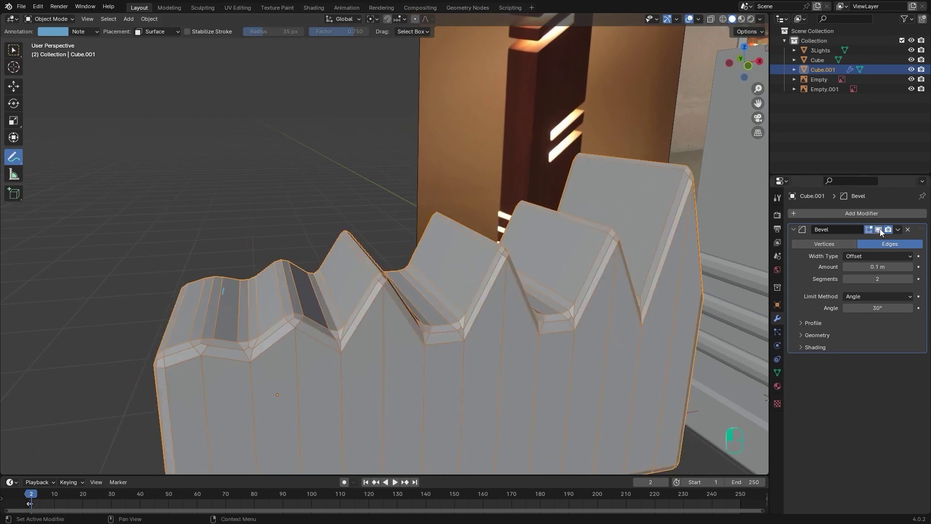
alt+drag(571, 287, 580, 283)
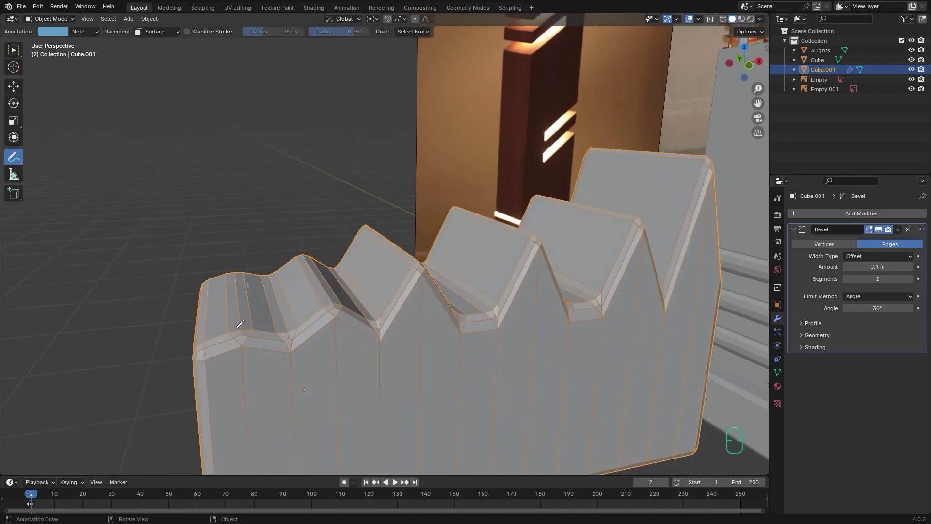
- Raise the Bevel modifier's limiting angle to 121° and inspect the zigzag edges
click(910, 308)
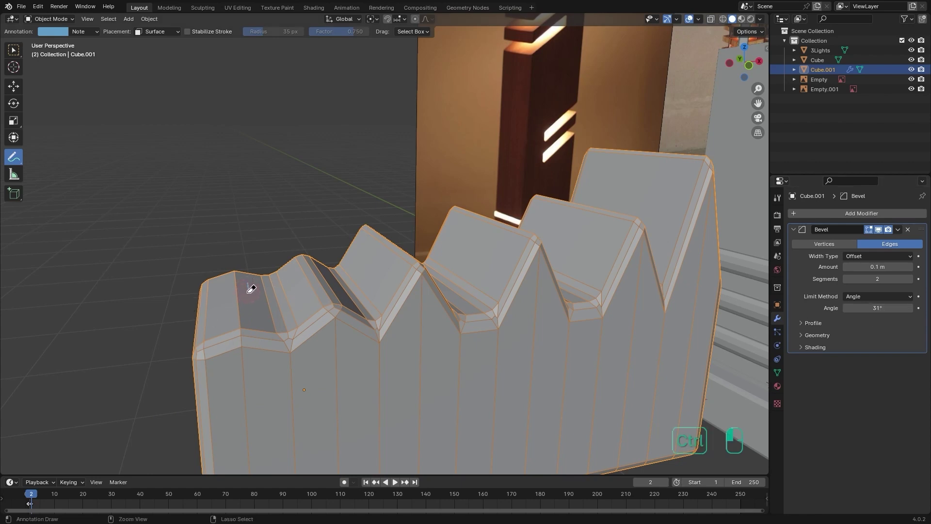
drag(877, 308, 877, 308)
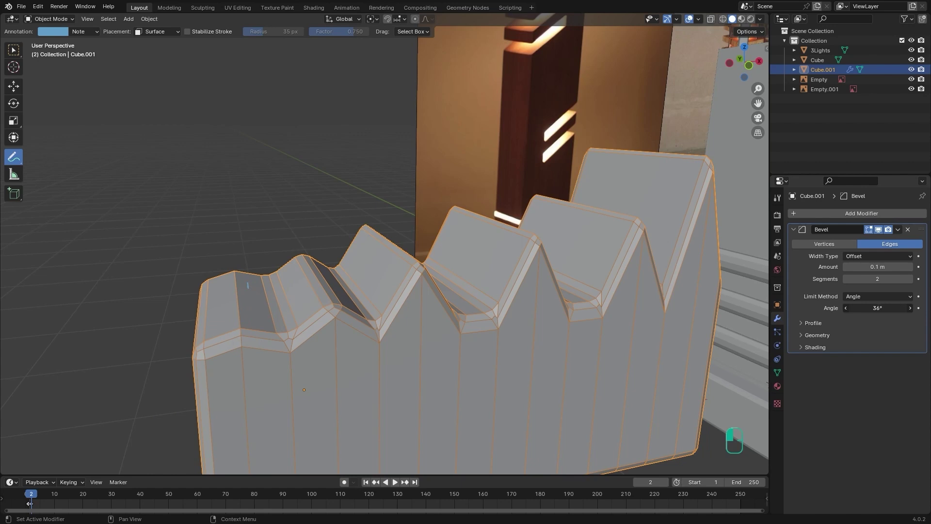
drag(877, 308, 908, 308)
alt+drag(530, 297, 437, 312)
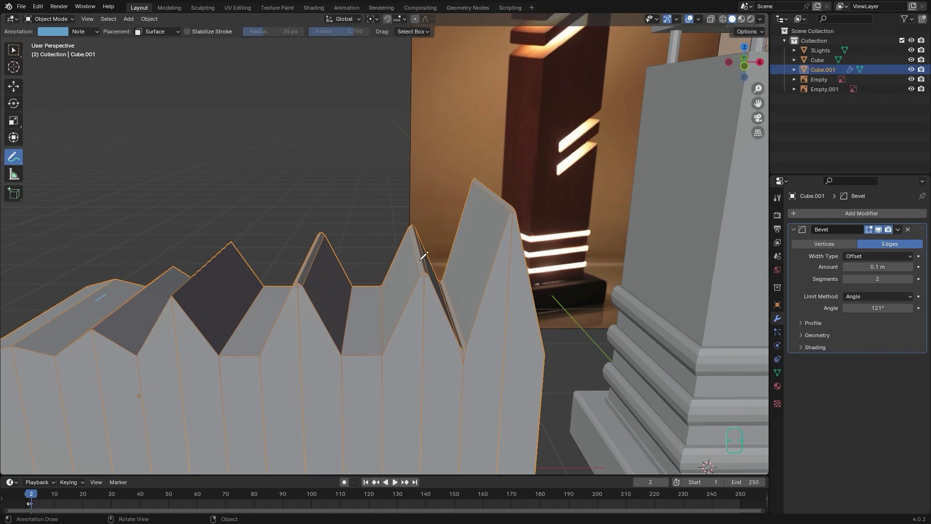
alt+drag(341, 290, 551, 286)
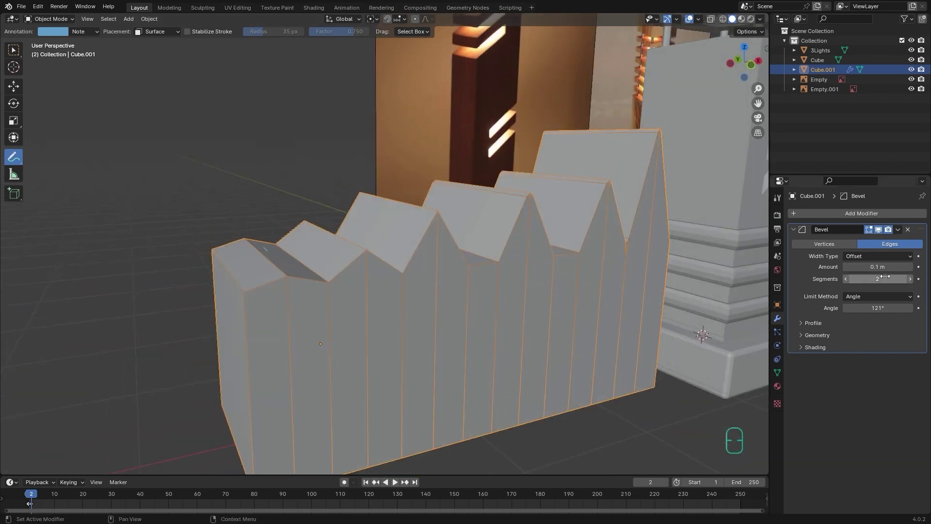
- Set the bevel's limit method to Weight and switch from annotating to the Select Box tool
click(861, 296)
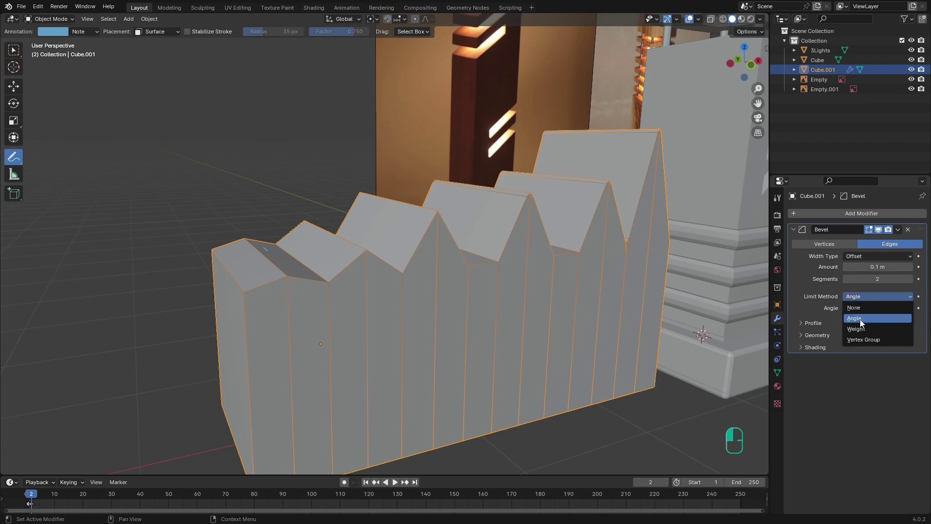
click(856, 329)
alt+middle_drag(582, 237, 595, 240)
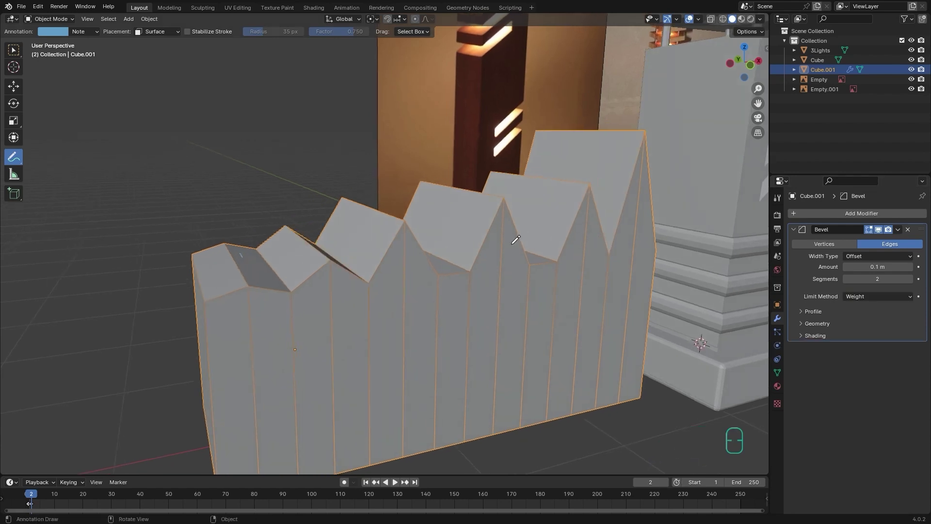
ctrl+drag(249, 259, 252, 251)
key(w)
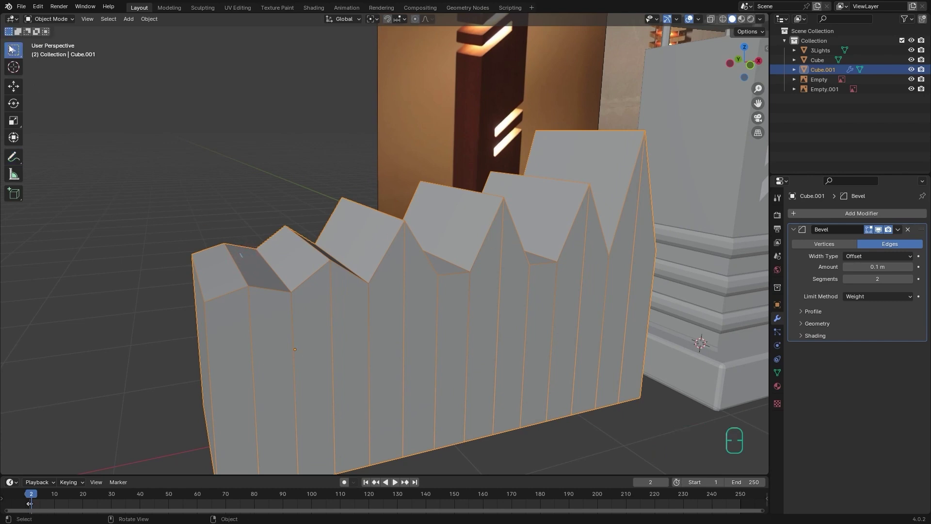
ctrl+alt+middle_drag(466, 260, 466, 269)
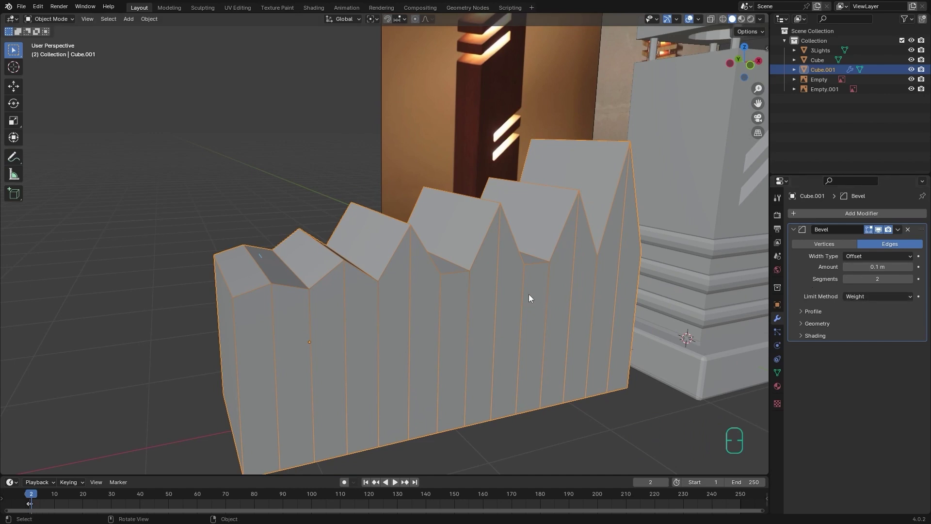
- Enter Edit Mode on the zigzag block and select the crest edges of its five lower peaks with the Select Box tool
key(Tab)
alt+drag(486, 267, 473, 272)
click(414, 234)
shift+click(484, 214)
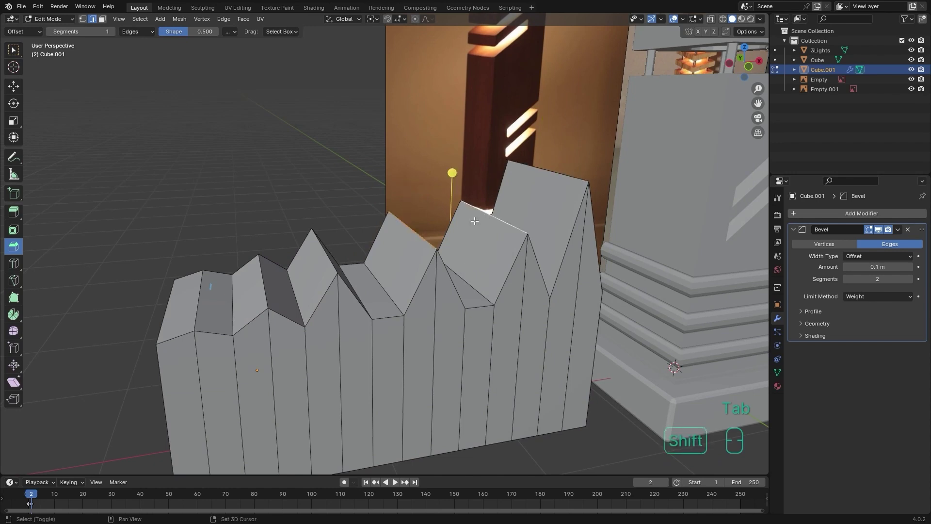
click(12, 50)
shift+click(325, 252)
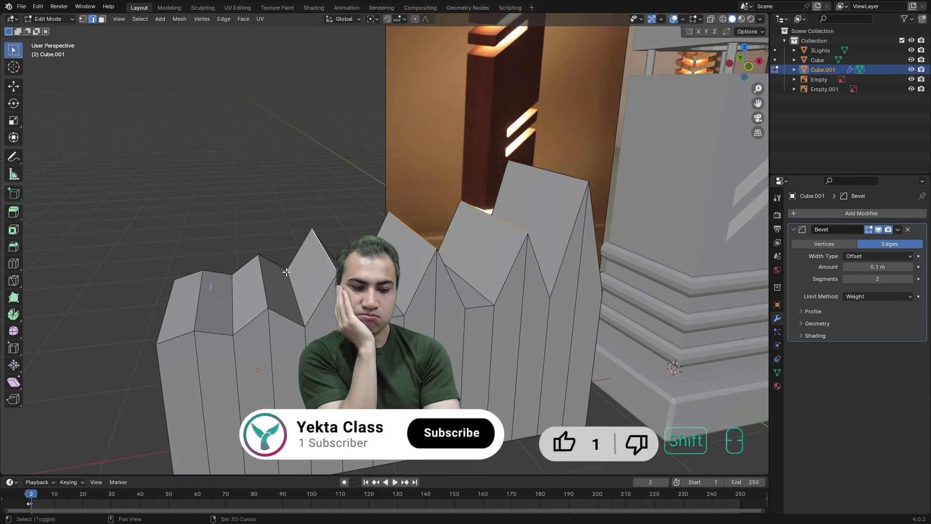
shift+click(263, 281)
shift+click(198, 301)
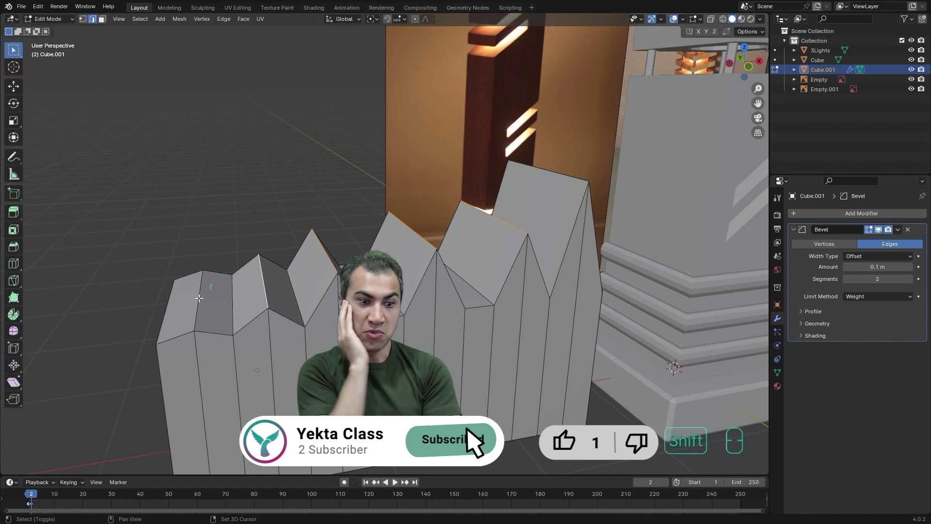
- Add the zigzag outline edges along the block's front face, from the first peak to the last valley, to the selection
shift+click(214, 333)
shift+click(251, 322)
shift+click(289, 318)
shift+click(322, 301)
shift+click(355, 297)
shift+click(388, 318)
shift+click(421, 284)
shift+click(452, 281)
shift+click(480, 306)
shift+click(511, 271)
shift+click(538, 267)
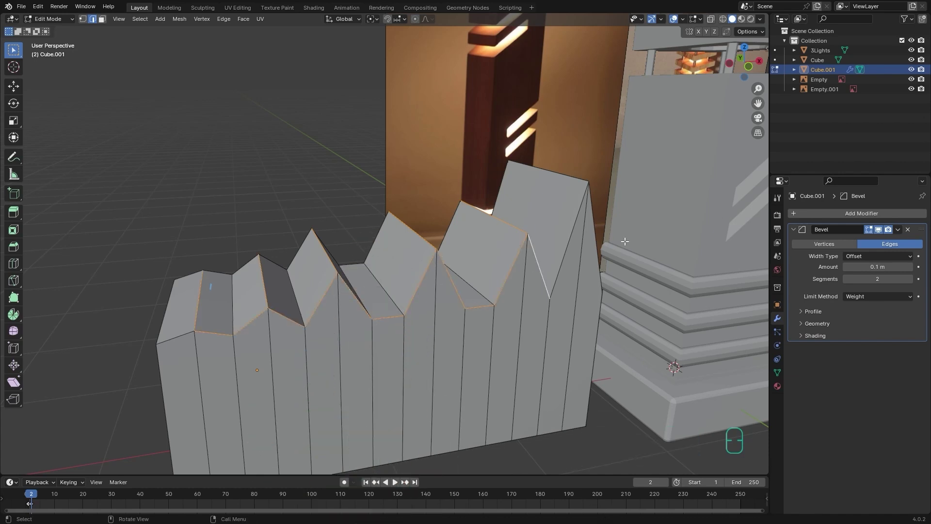
- Set the selected crest and outline edges' mean bevel weight to 1 and inspect the resulting bevel
key(n)
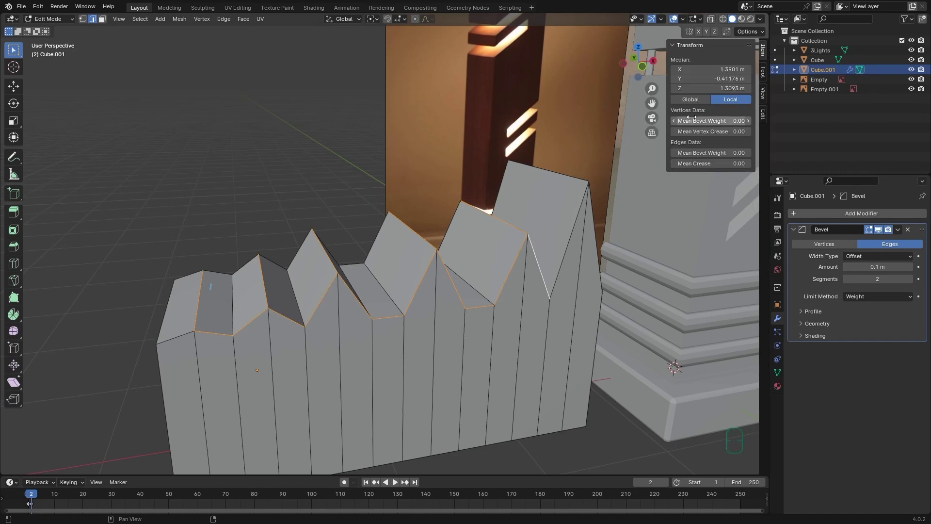
click(727, 153)
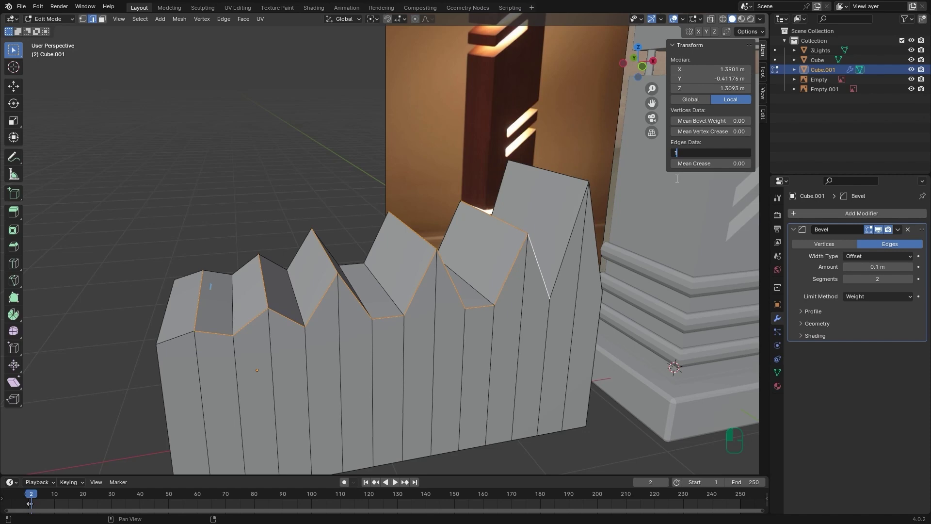
key(Return)
alt+drag(343, 381, 401, 247)
scroll(448, 318, up, 1)
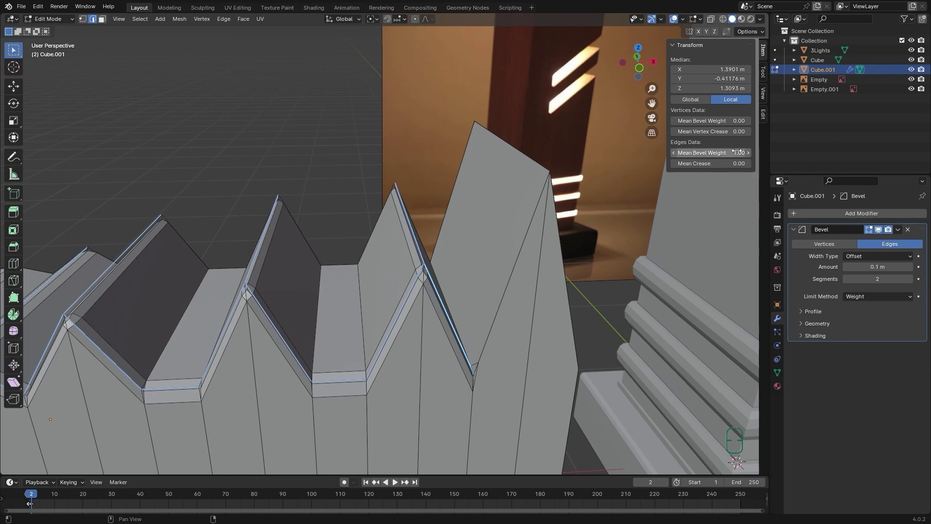
alt+drag(563, 204, 417, 239)
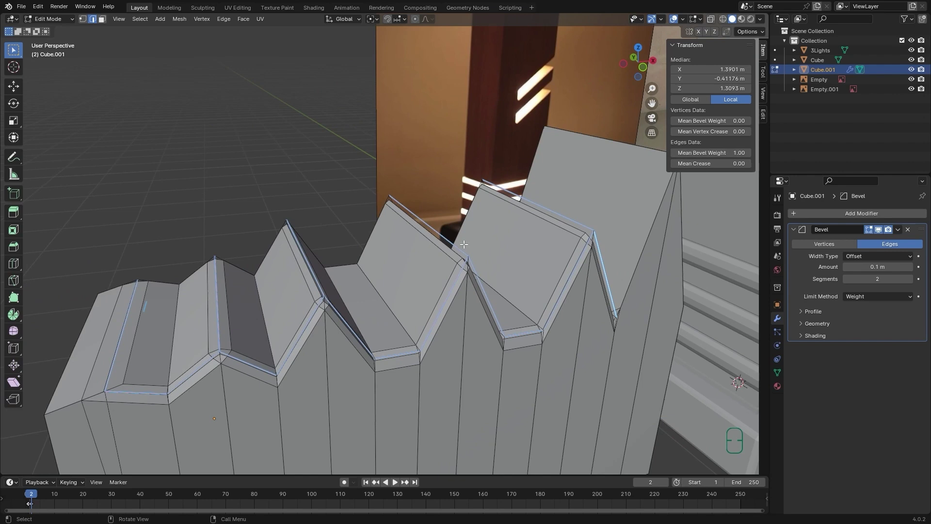
ctrl+alt+drag(541, 234, 582, 279)
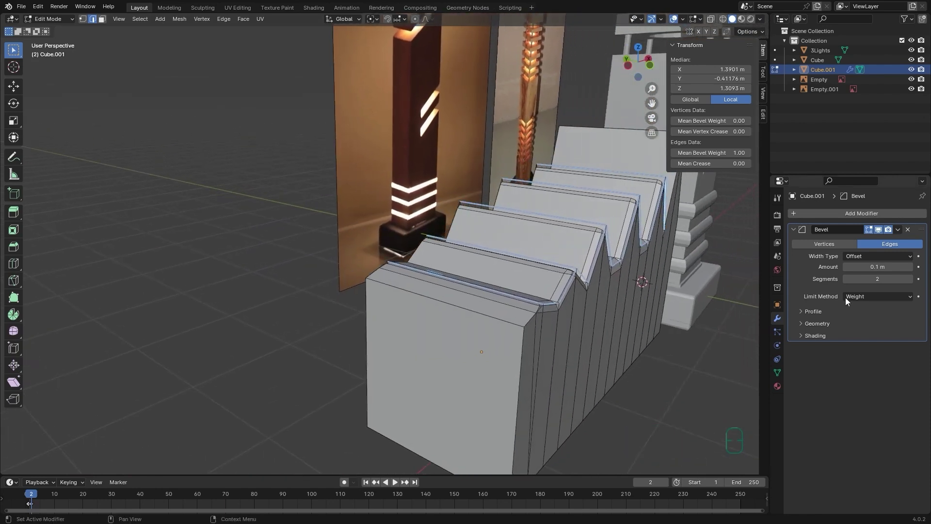
- Select the top edges around the block's low end and along its back outline, and set their mean bevel weight to 1
alt+drag(485, 316, 406, 336)
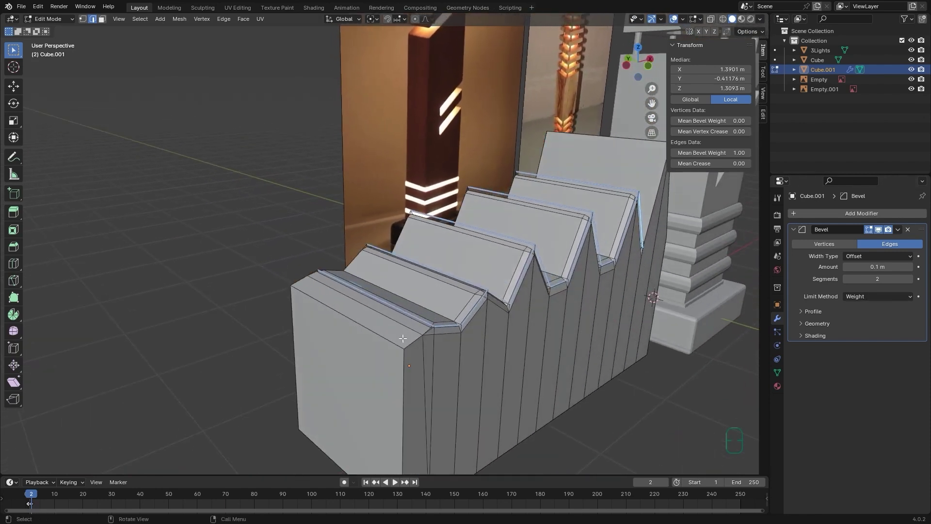
click(409, 345)
shift+click(374, 332)
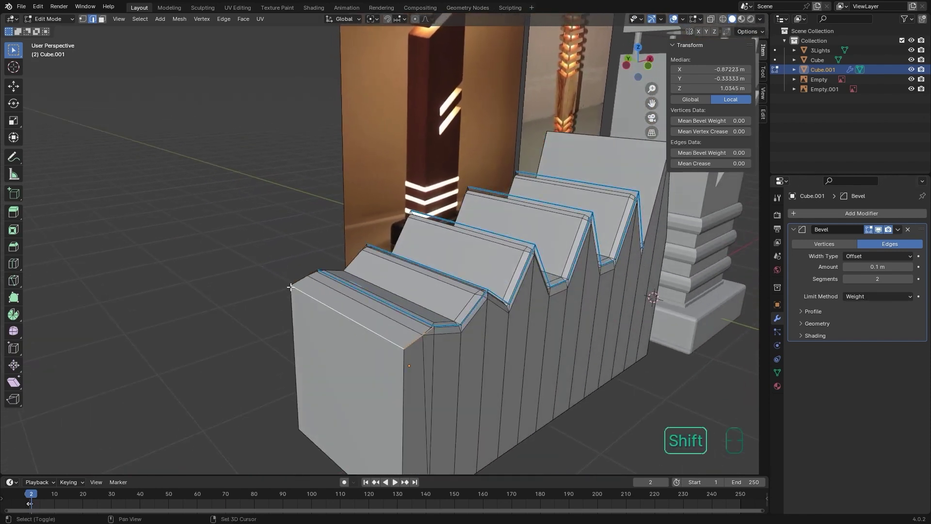
shift+click(317, 280)
alt+shift+drag(316, 280, 314, 274)
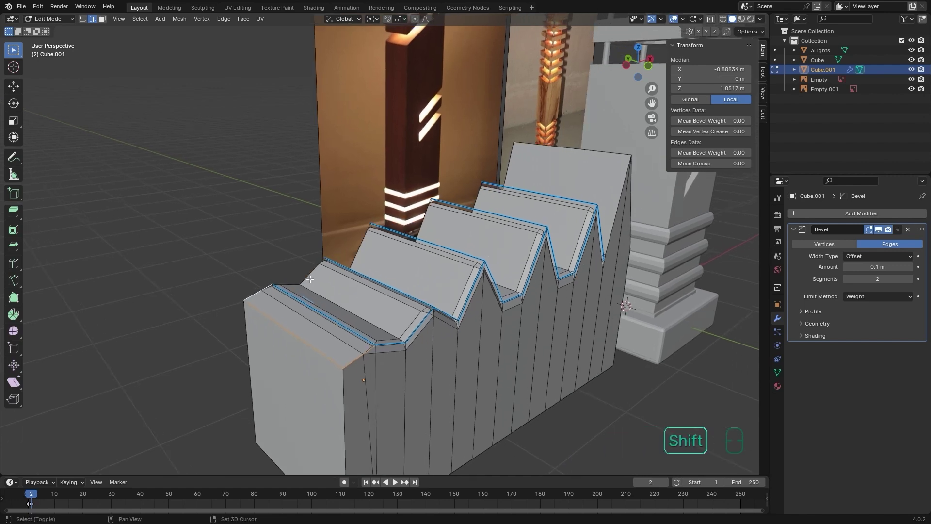
shift+click(313, 274)
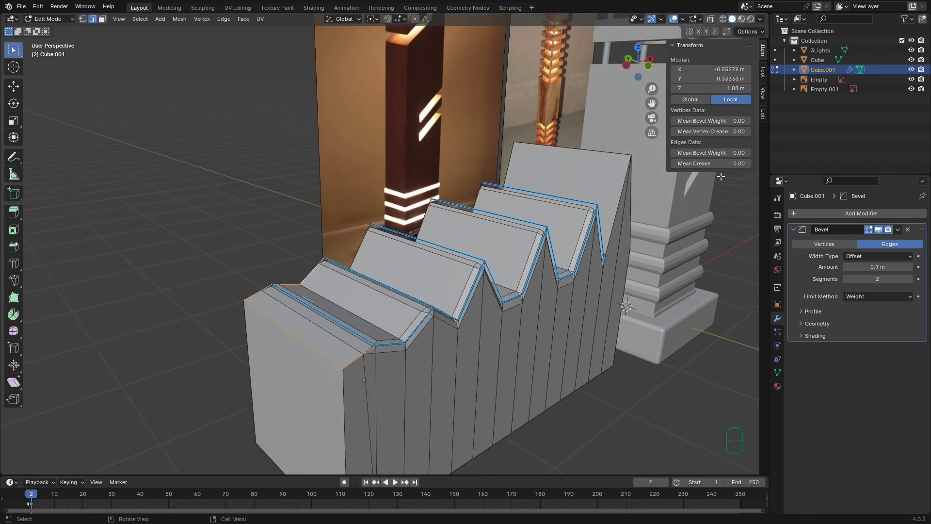
click(727, 163)
key(shift+Tab)
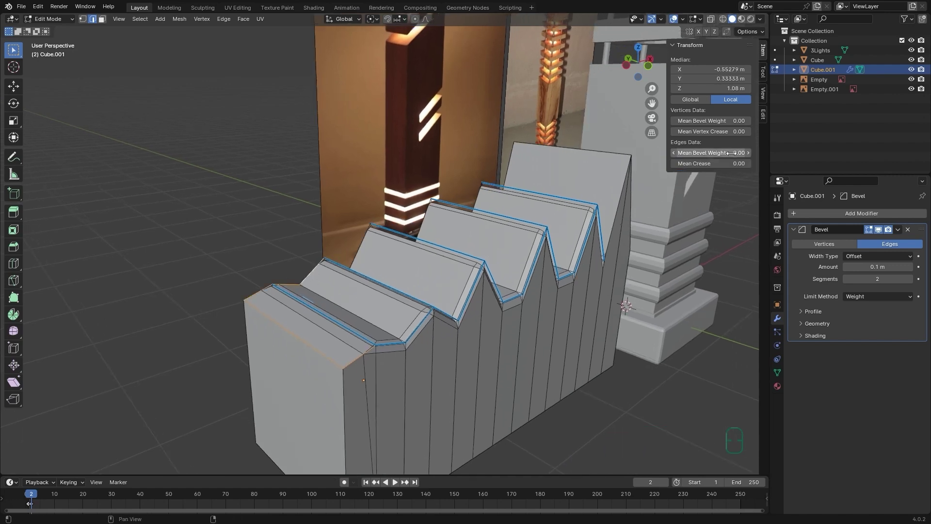
text(1)
key(Return)
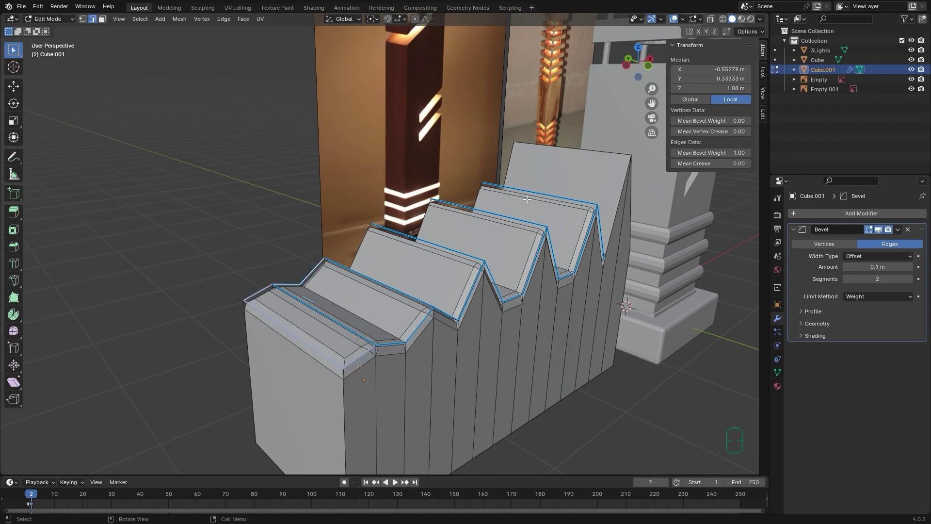
- Compare the bevel weights of the low end's vertical and base edges with that of the front top edge leading to the first peak
alt+drag(429, 287, 309, 354)
click(306, 357)
shift+click(271, 424)
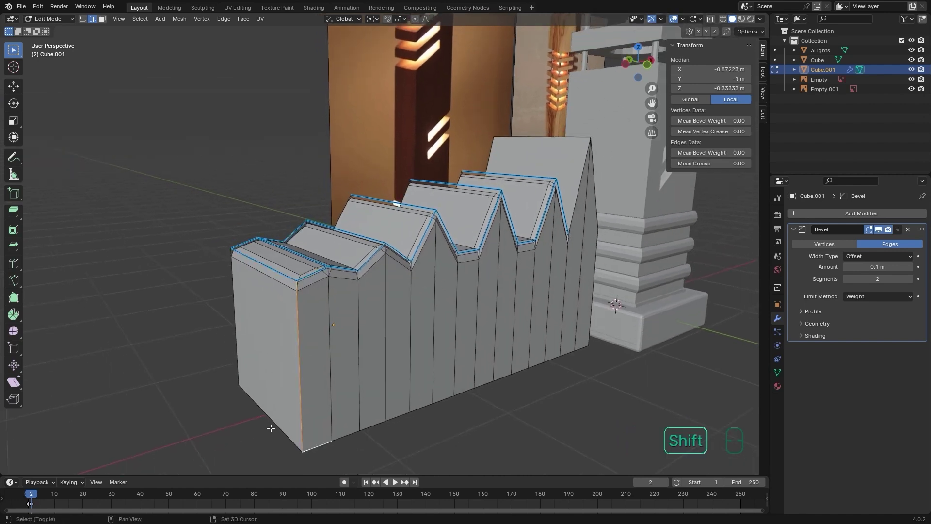
shift+click(228, 349)
shift+click(399, 416)
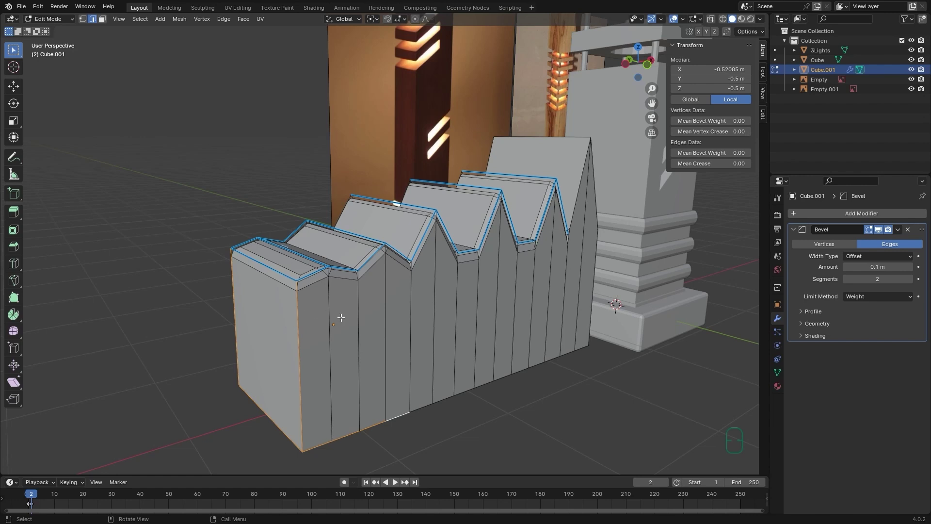
click(312, 281)
alt+middle_drag(320, 284, 362, 320)
ctrl+alt+middle_drag(423, 331, 359, 406)
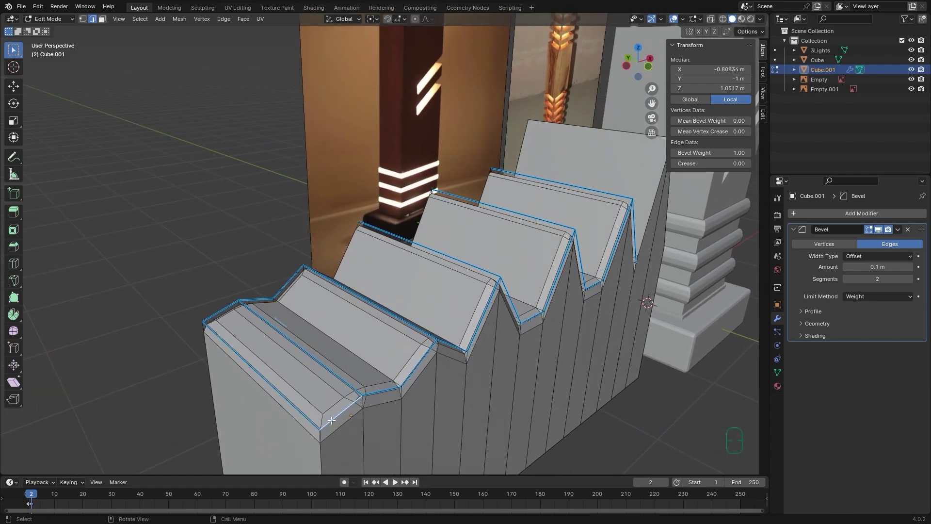
- Set the bevel weight of the top edge across the block's low end to 0
shift+click(254, 371)
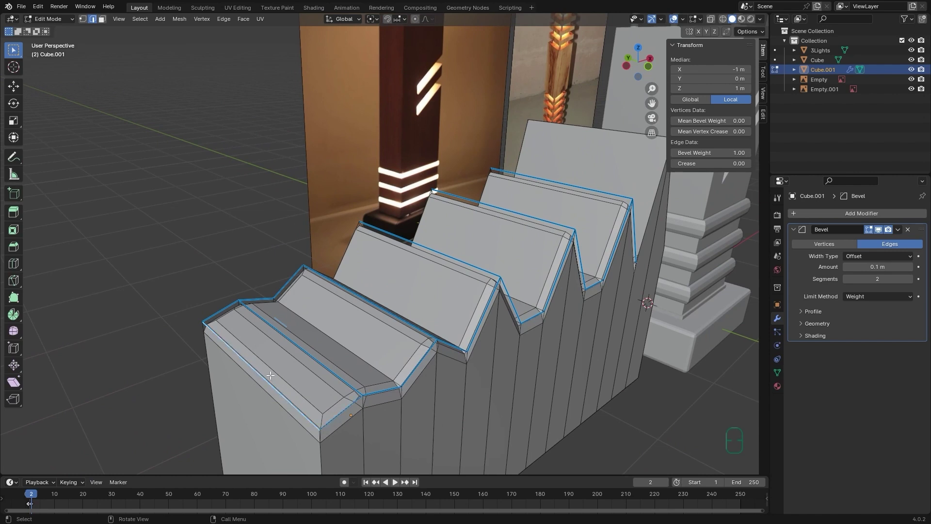
double_click(710, 153)
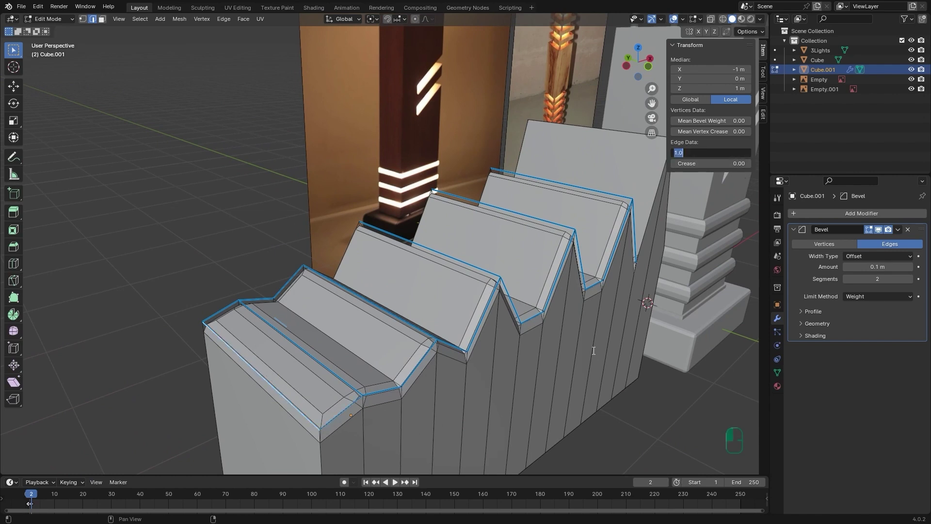
key(Return)
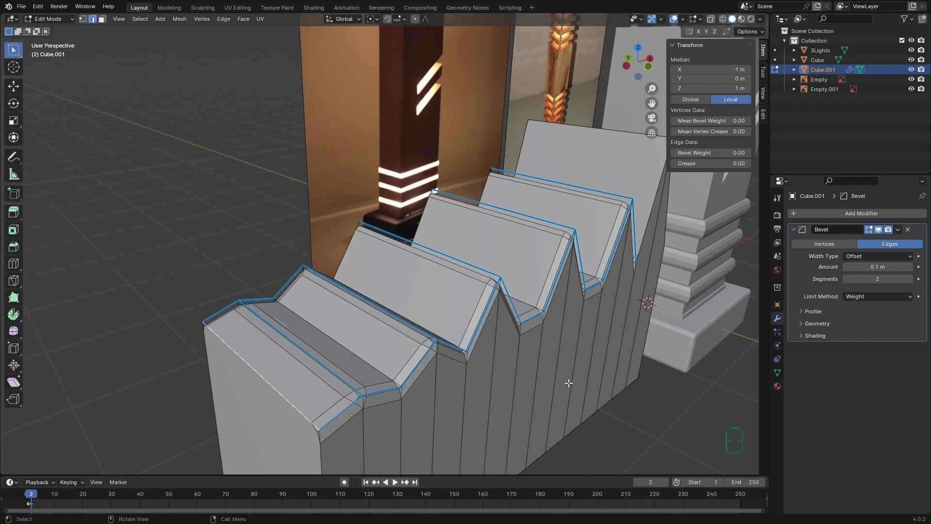
middle_drag(480, 388, 453, 348)
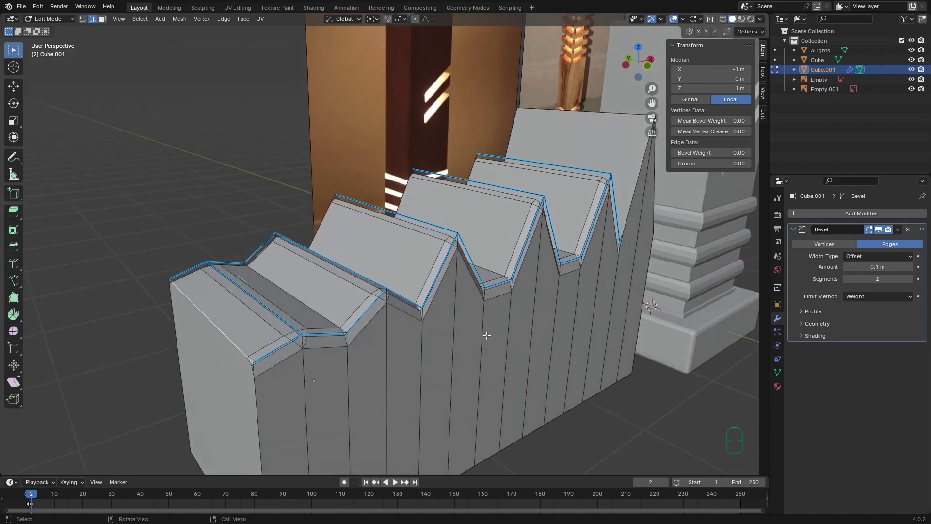
- Set the mean bevel weight of the five lower peaks' crest edges to 0.3 and inspect the narrower bevels
middle_drag(343, 305, 252, 351)
shift+click(226, 351)
shift+click(304, 315)
shift+click(357, 260)
shift+click(467, 217)
shift+click(528, 191)
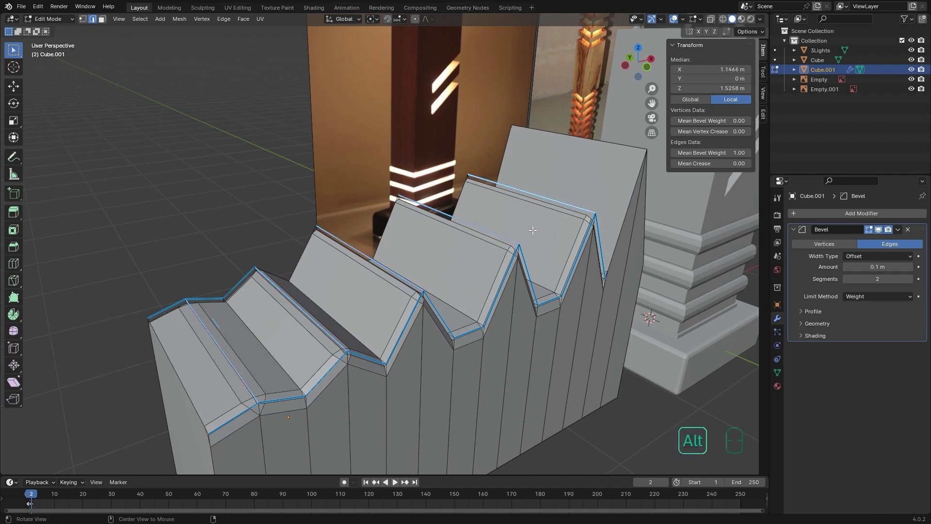
alt+drag(534, 230, 524, 229)
click(724, 153)
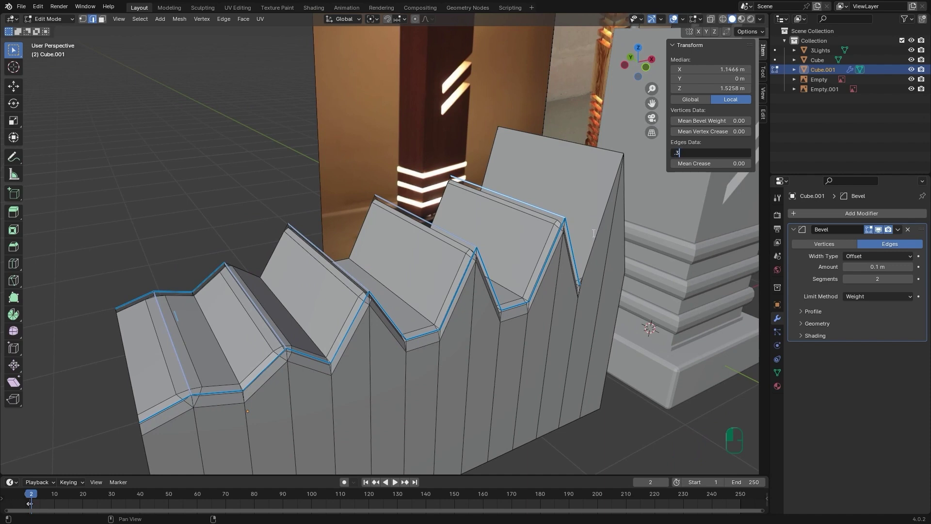
text(.3)
key(Return)
alt+drag(161, 391, 238, 411)
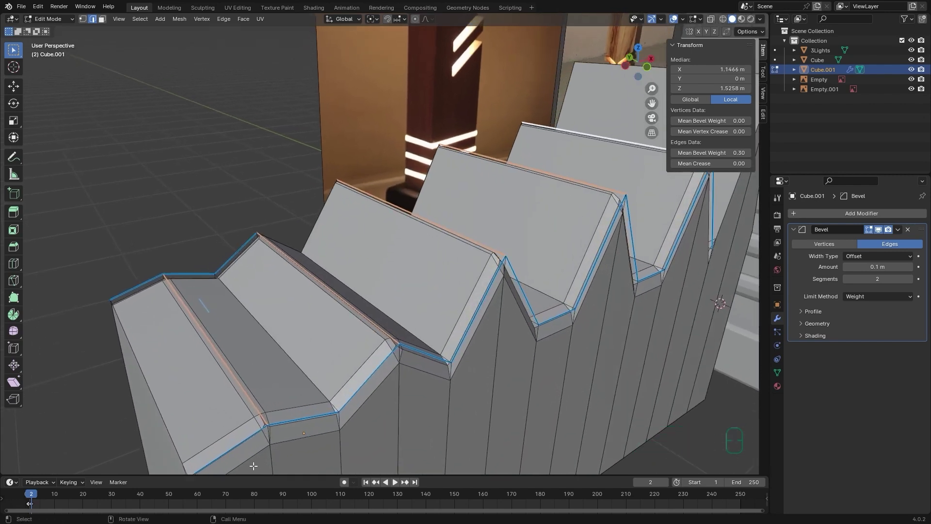
ctrl+alt+drag(566, 301, 461, 298)
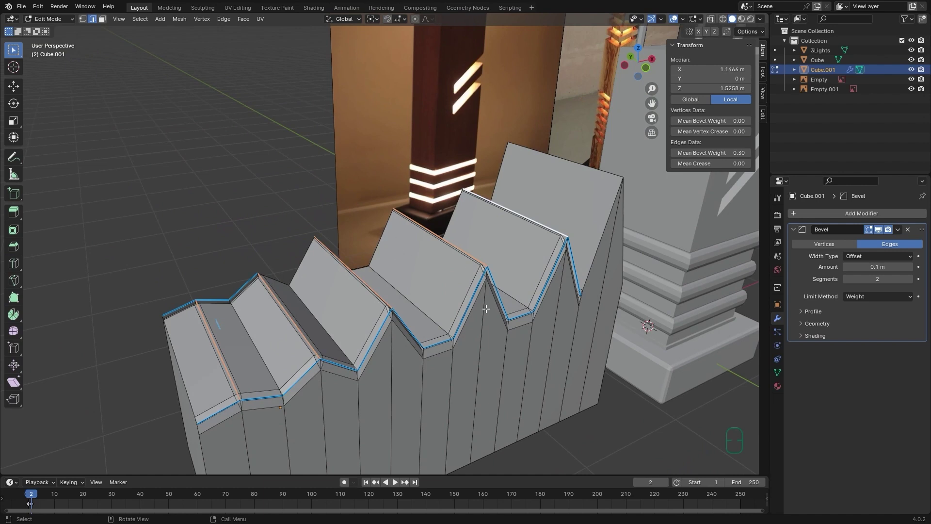
alt+drag(514, 337, 511, 338)
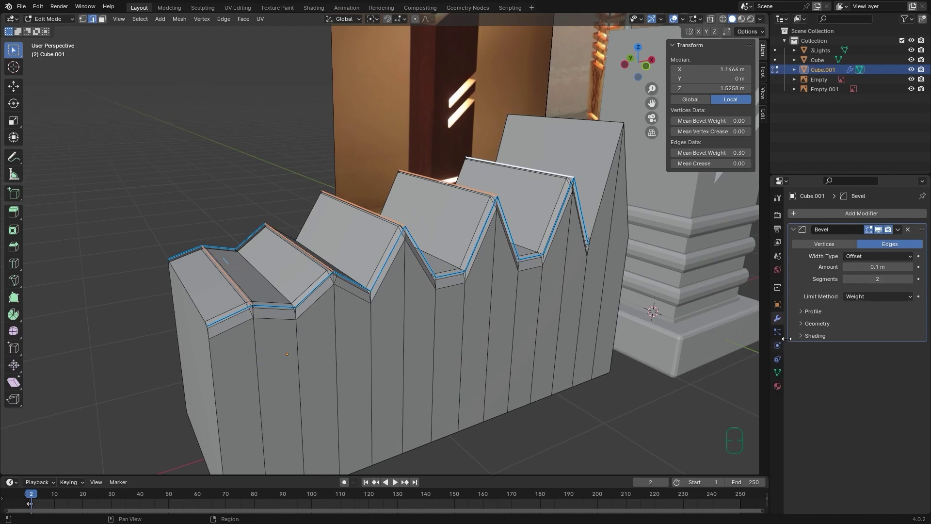
- Review the available Bevel limit methods, keep Weight, and reveal the profile settings
click(866, 296)
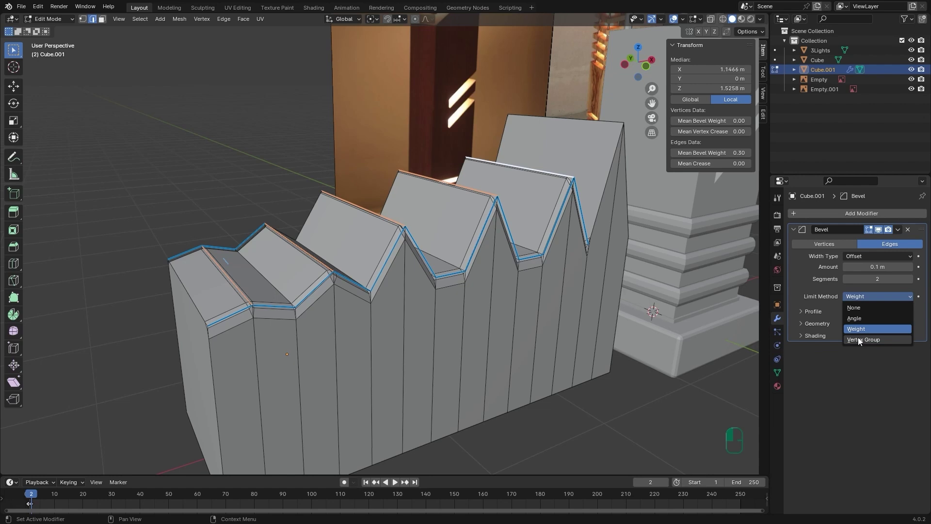
click(856, 295)
click(816, 310)
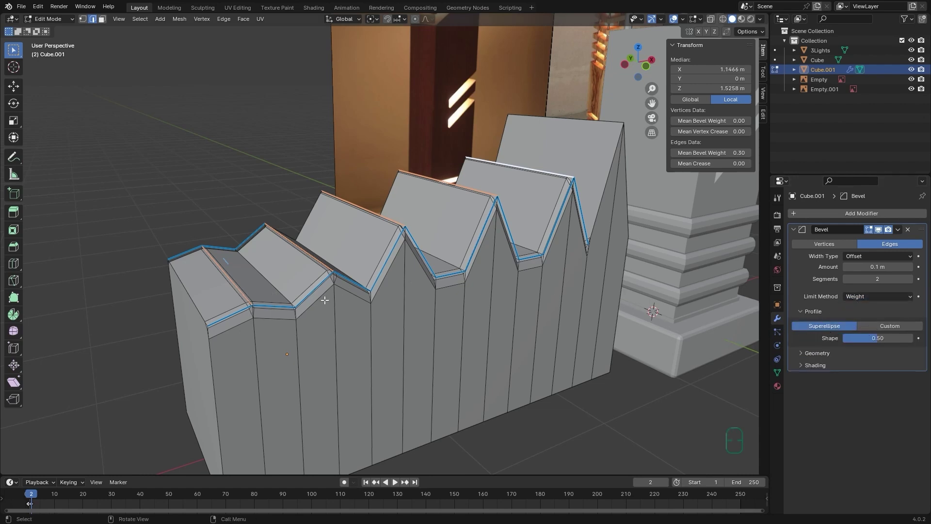
ctrl+alt+drag(320, 298, 344, 266)
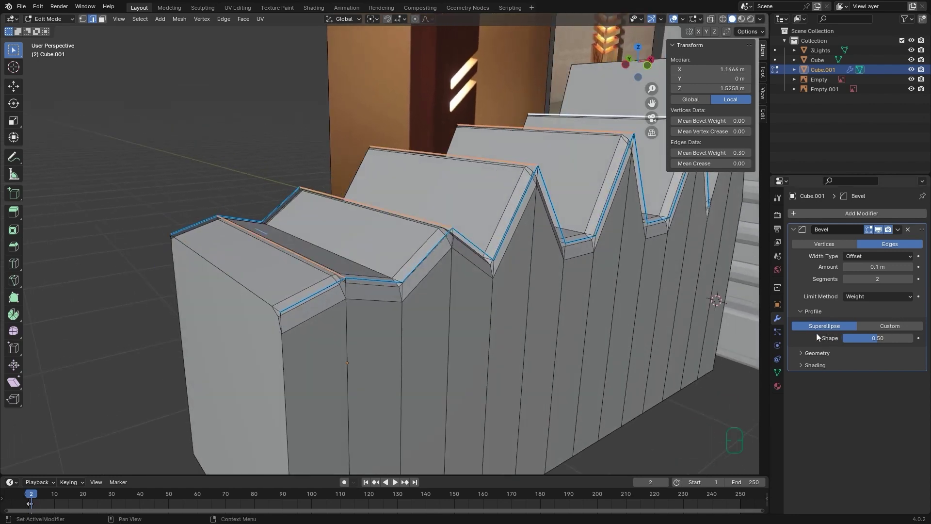
alt+drag(577, 285, 576, 293)
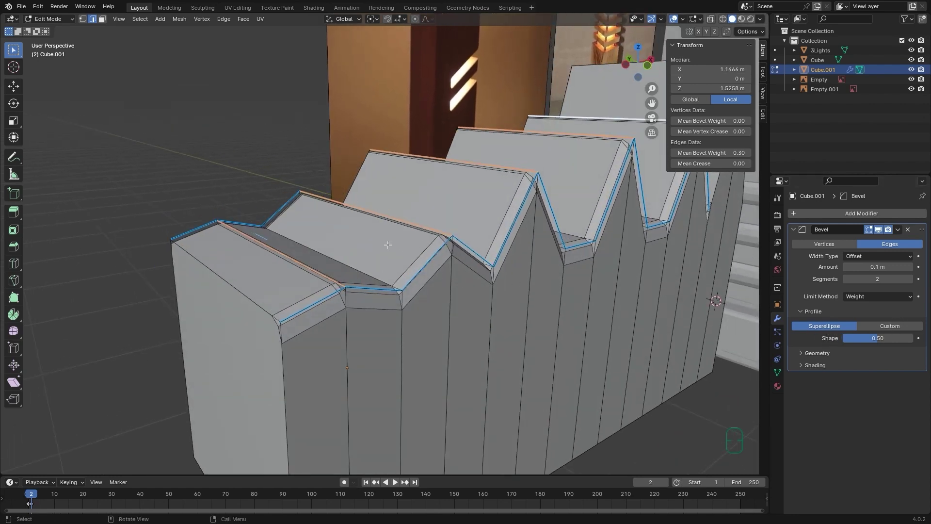
- Set the Bevel modifier to a 0.2 m amount, 12 segments and a profile shape of 0.49
click(910, 279)
click(910, 279)
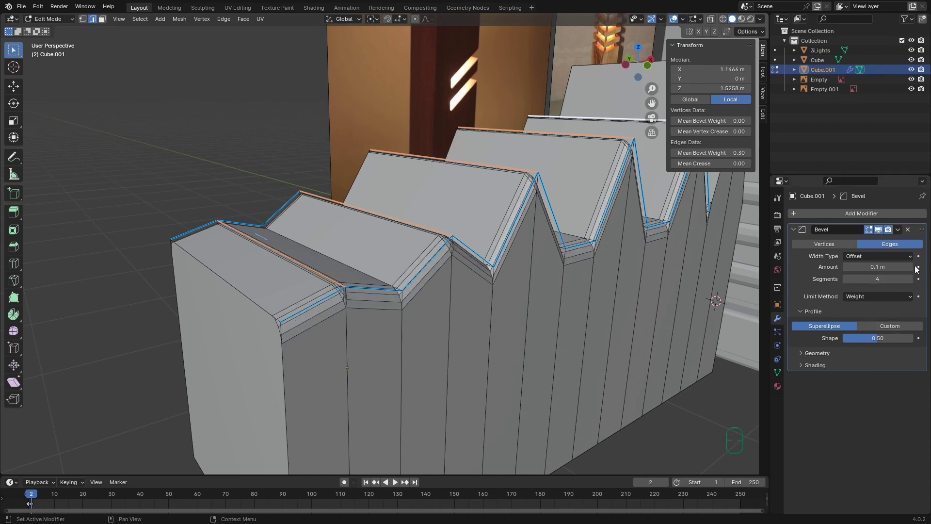
drag(878, 267, 902, 266)
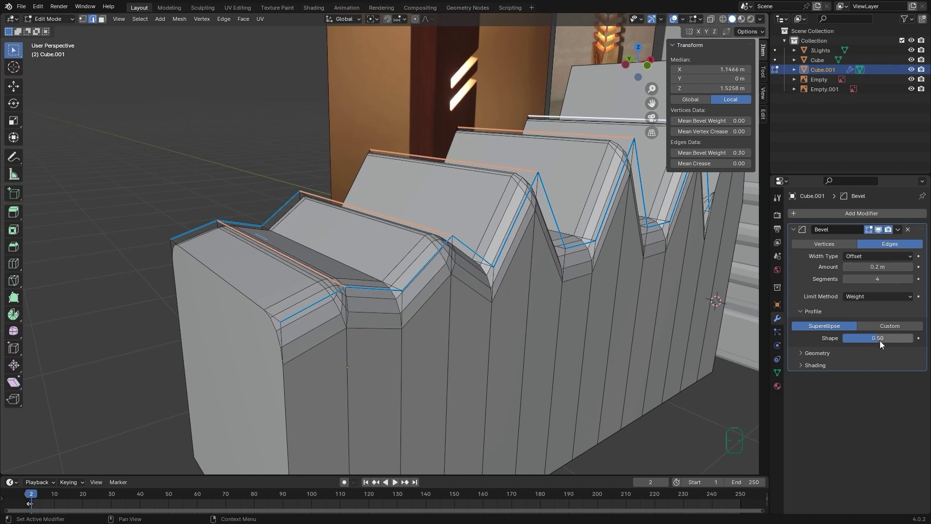
mouse_move(869, 338)
mouse_down()
mouse_move(845, 339)
mouse_move(870, 338)
mouse_up()
drag(904, 274, 924, 274)
- Switch the bevel profile to Custom and bend its curve into an S shape with two control points, checking the corner in left view
mouse_move(557, 314)
alt+mouse_down()
mouse_move(650, 266)
mouse_move(551, 291)
mouse_move(612, 247)
mouse_move(599, 281)
mouse_move(591, 275)
mouse_move(560, 298)
alt+mouse_up()
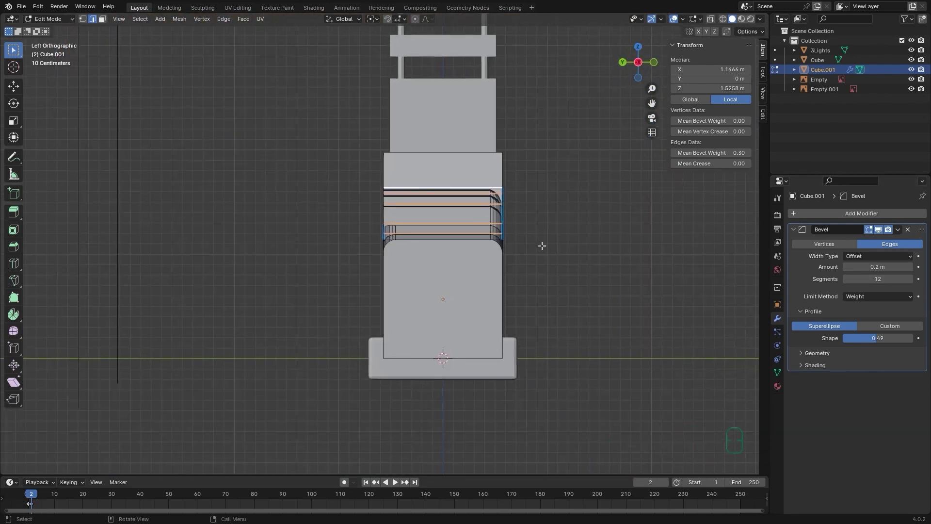
scroll(545, 247, up, 7)
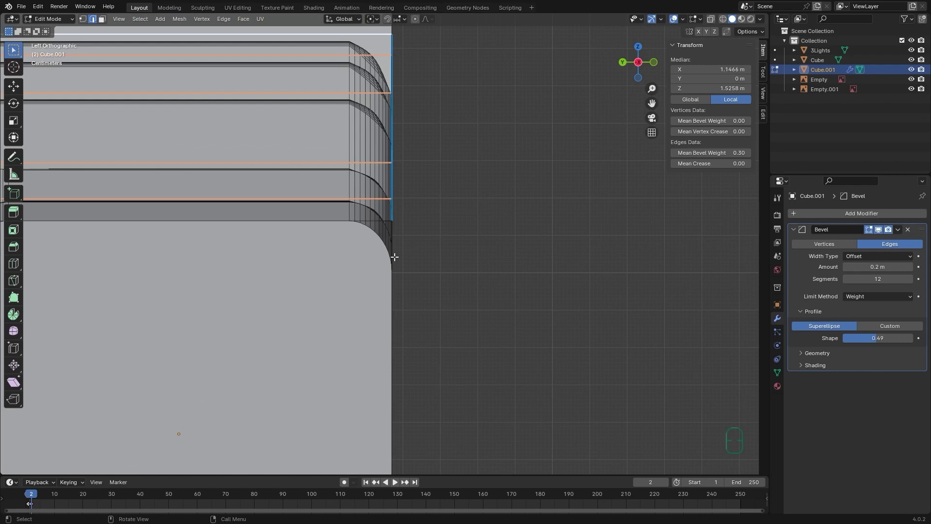
click(879, 325)
drag(832, 406, 874, 427)
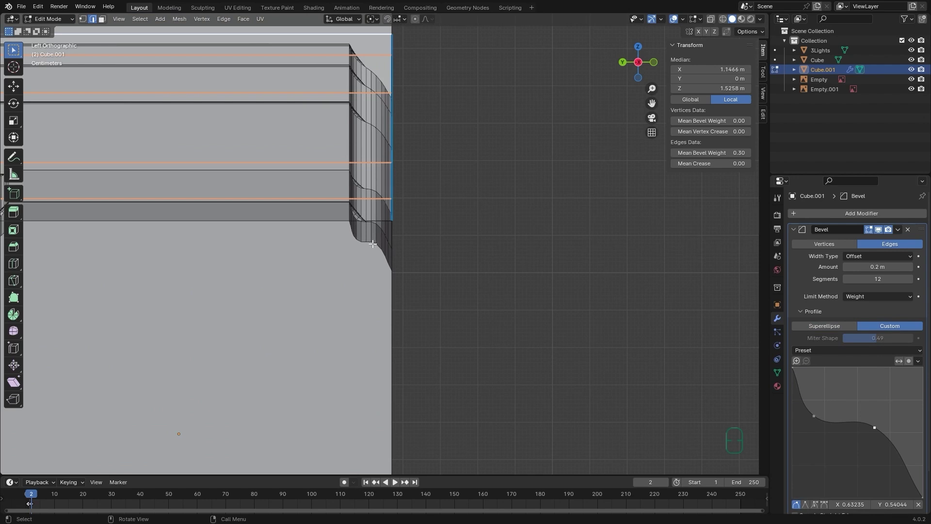
drag(878, 424, 895, 442)
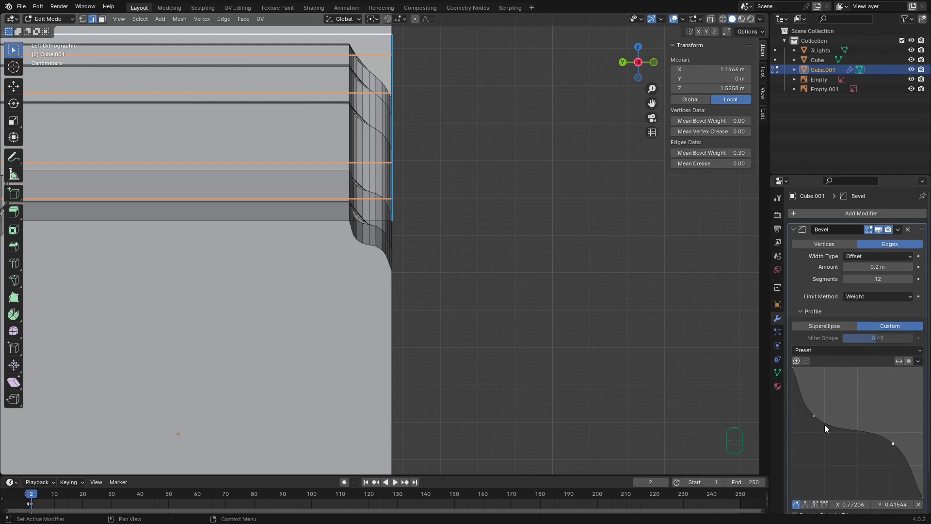
mouse_move(818, 417)
mouse_down()
mouse_move(855, 394)
mouse_move(821, 423)
mouse_up()
drag(893, 443, 895, 439)
scroll(896, 439, down, 2)
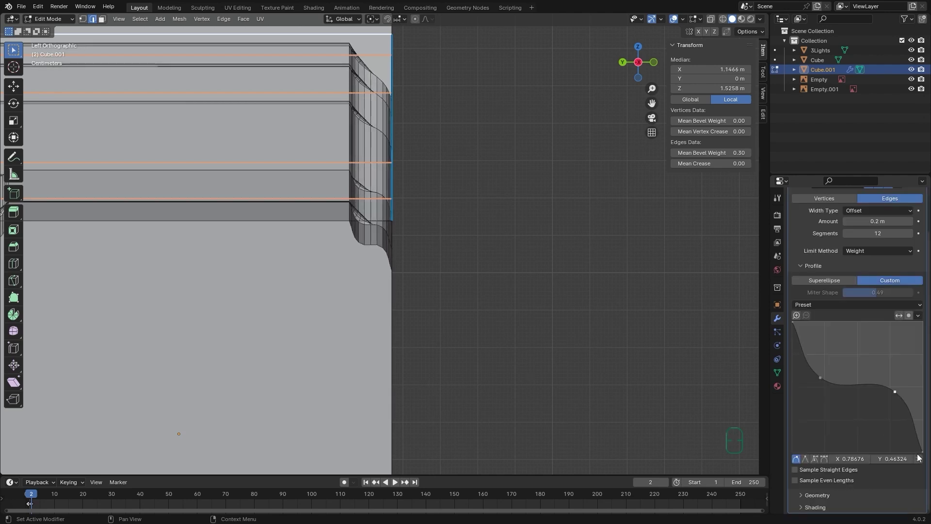
- Reduce the custom profile curve to one control point at about X 0.55, Y 0.67 with vector handles
click(918, 459)
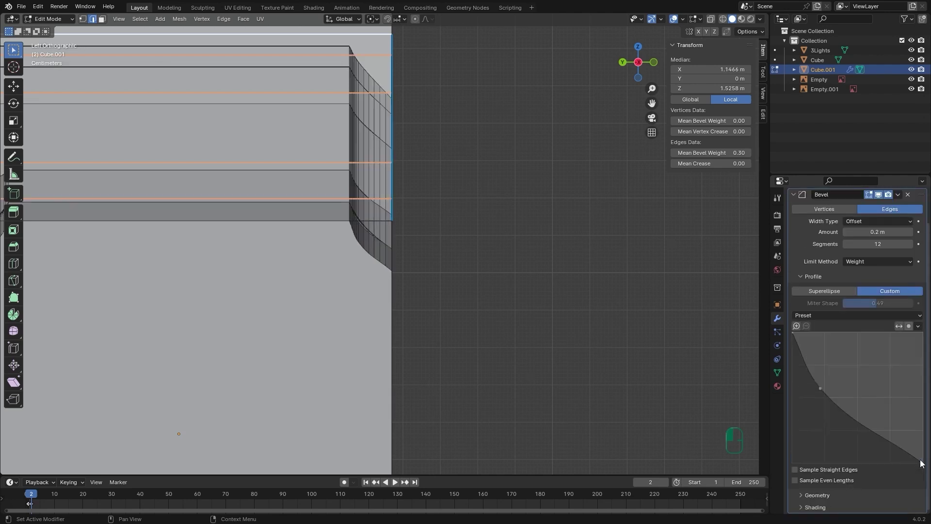
drag(822, 388, 862, 381)
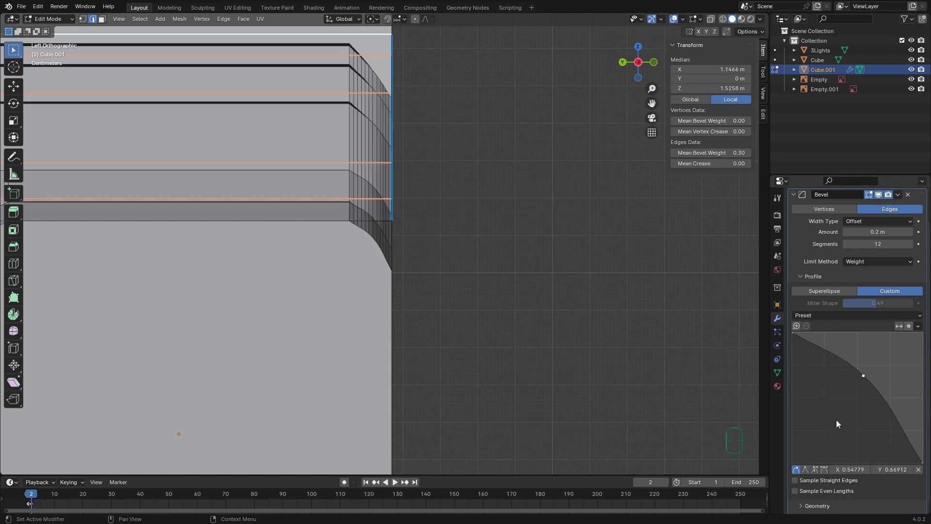
click(806, 469)
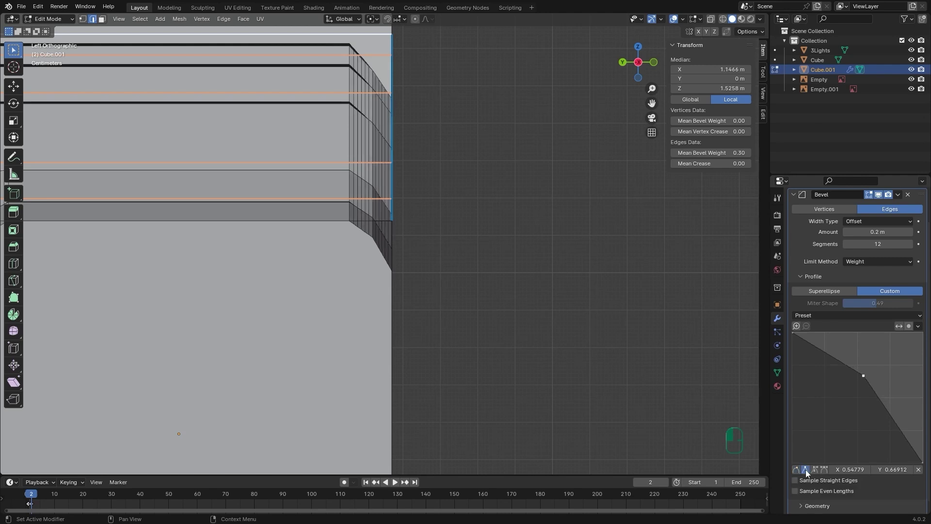
- Try movable handles on the curve, and form a wavy two-point profile using automatic handles on the point at about X 0.76, Y 0.39
click(816, 469)
drag(866, 372, 803, 376)
drag(887, 404, 866, 360)
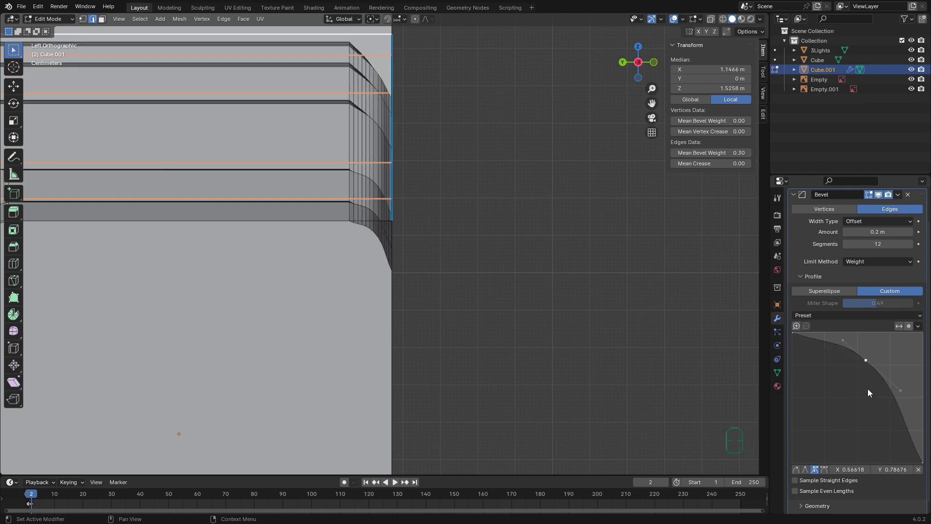
drag(868, 361, 892, 412)
click(797, 469)
scroll(889, 403, down, 1)
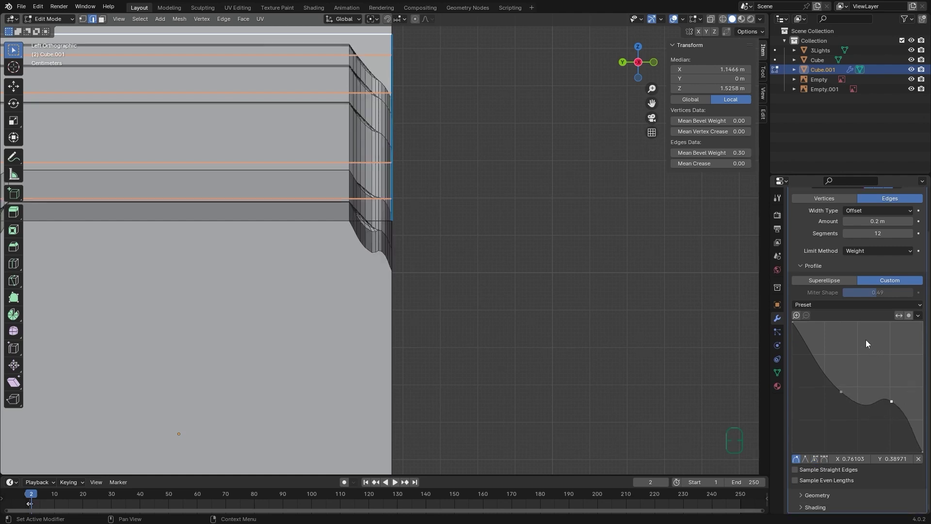
- Return the bevel profile to Superellipse with 5 segments and show the modifier's geometry options
click(829, 281)
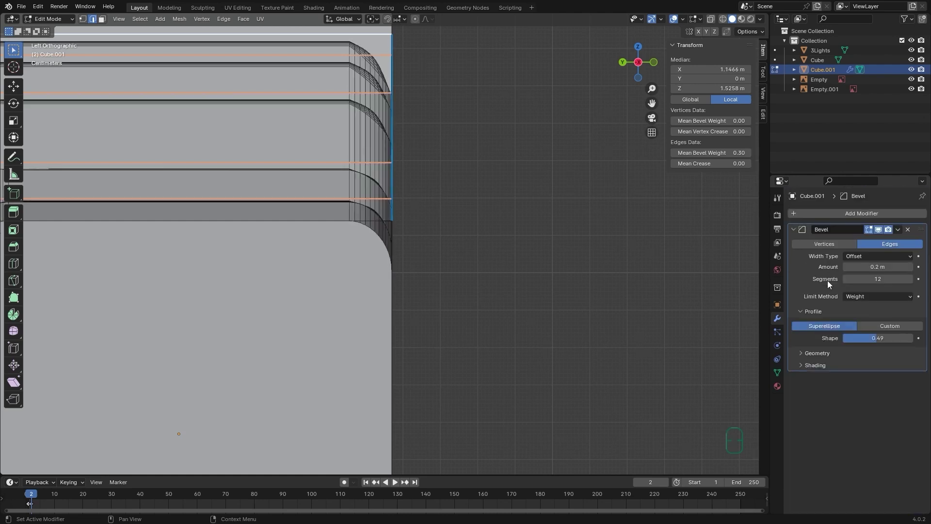
drag(873, 279, 854, 279)
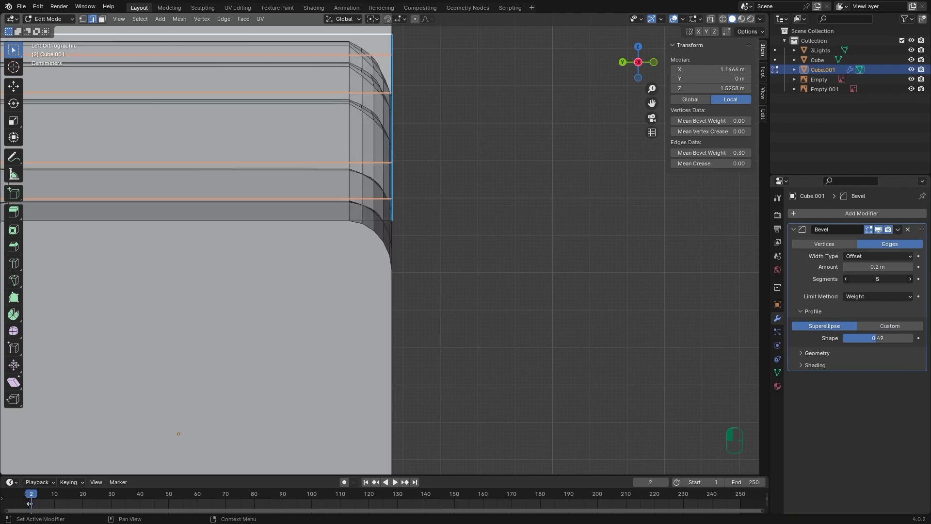
click(823, 354)
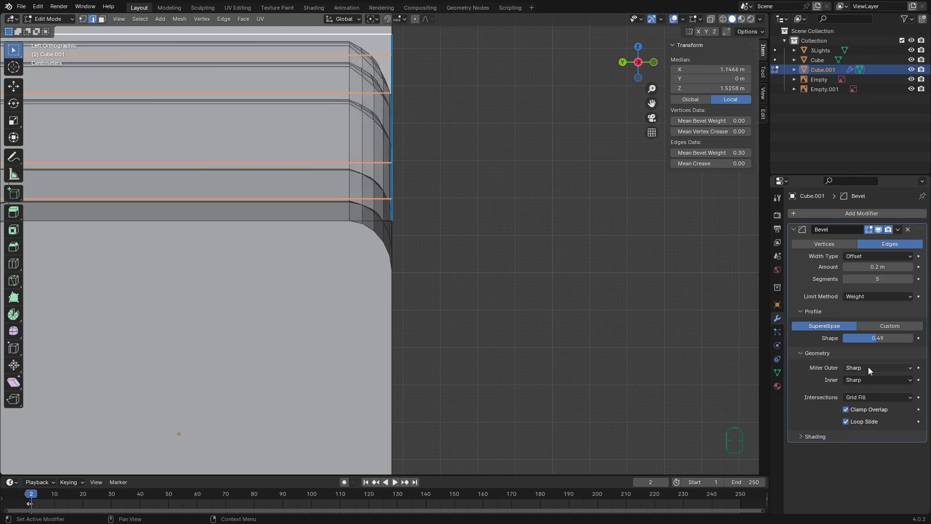
- Set the mean bevel weight of the two valley-floor edges between the third and fourth peaks to 1, and reduce the Bevel amount to 0.15 m
alt+middle_drag(545, 293, 488, 270)
alt+click(488, 269)
alt+drag(488, 269, 403, 265)
shift+click(403, 264)
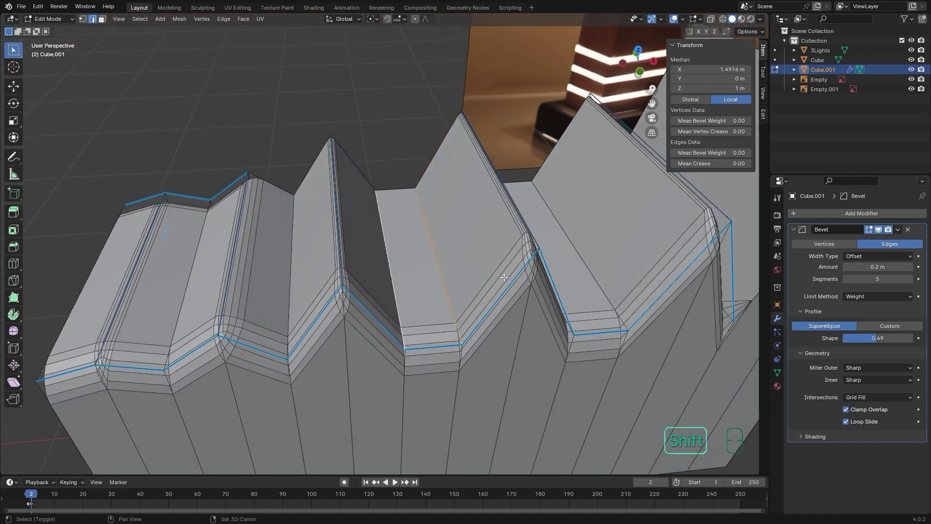
click(725, 153)
text(1)
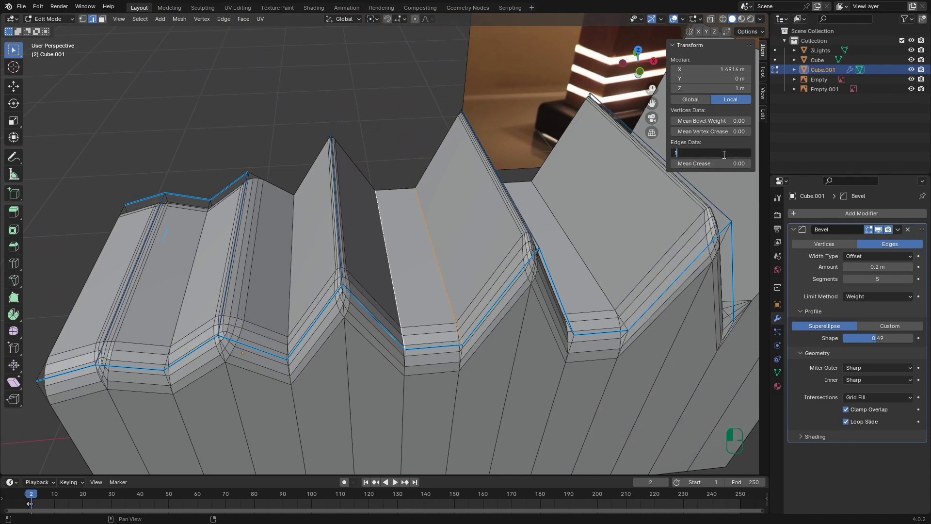
key(Return)
ctrl+alt+drag(450, 320, 450, 282)
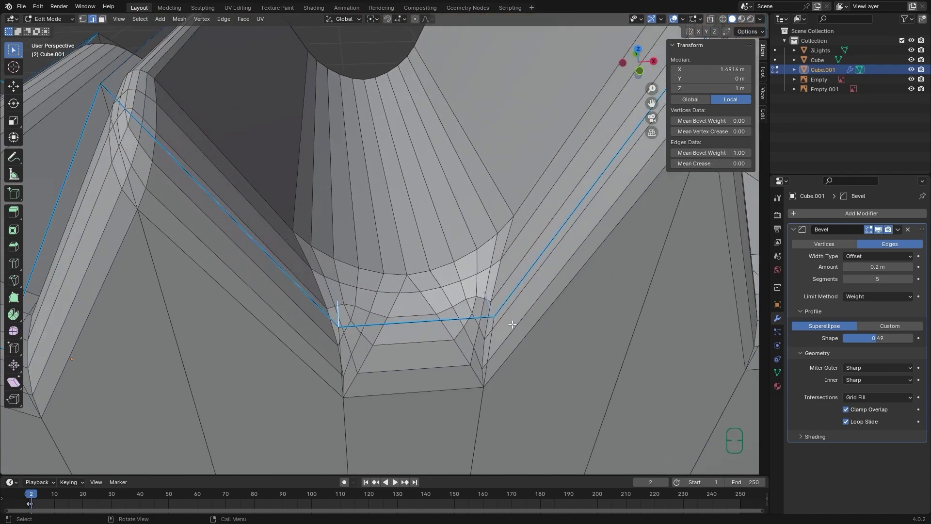
mouse_move(878, 267)
mouse_down()
mouse_move(859, 267)
mouse_move(873, 267)
mouse_up()
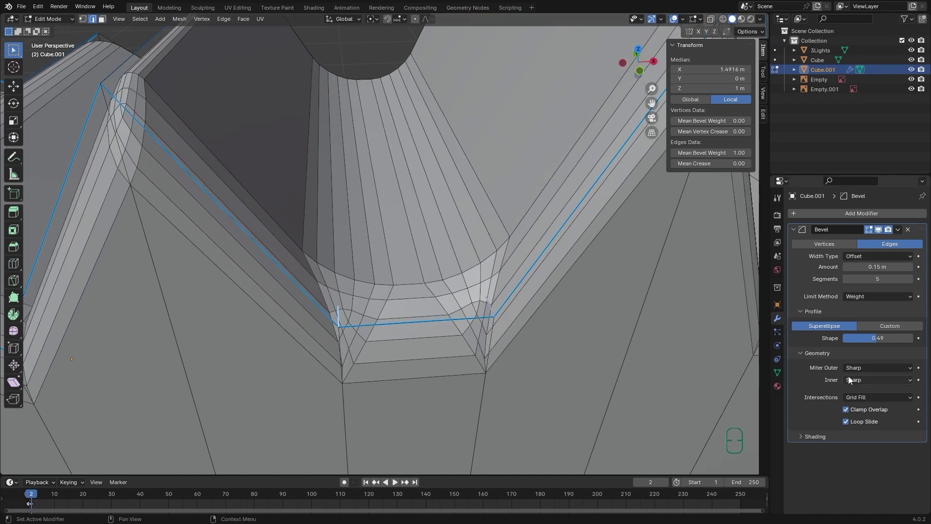
- Mark the sharp bevel corner at the valley floor with temporary annotation strokes and erase them
middle_drag(346, 381, 354, 343)
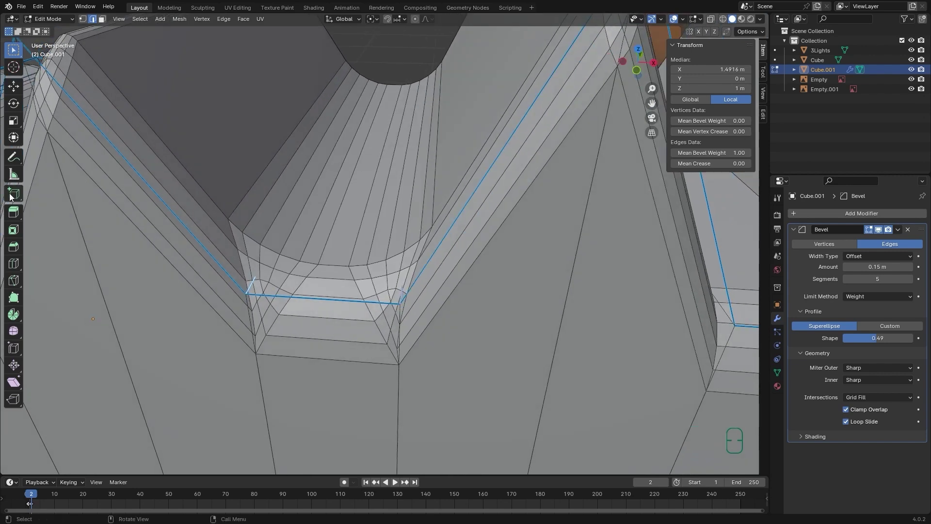
click(14, 159)
drag(318, 274, 266, 335)
mouse_move(234, 222)
mouse_down()
mouse_move(261, 338)
mouse_move(300, 298)
mouse_up()
mouse_move(297, 260)
ctrl+mouse_down()
mouse_move(281, 318)
mouse_move(248, 244)
mouse_move(277, 246)
mouse_move(264, 260)
mouse_move(259, 316)
ctrl+mouse_up()
- Set the Bevel outer miter to Patch and mark the patched valley corner with an annotation, erasing it again
click(862, 367)
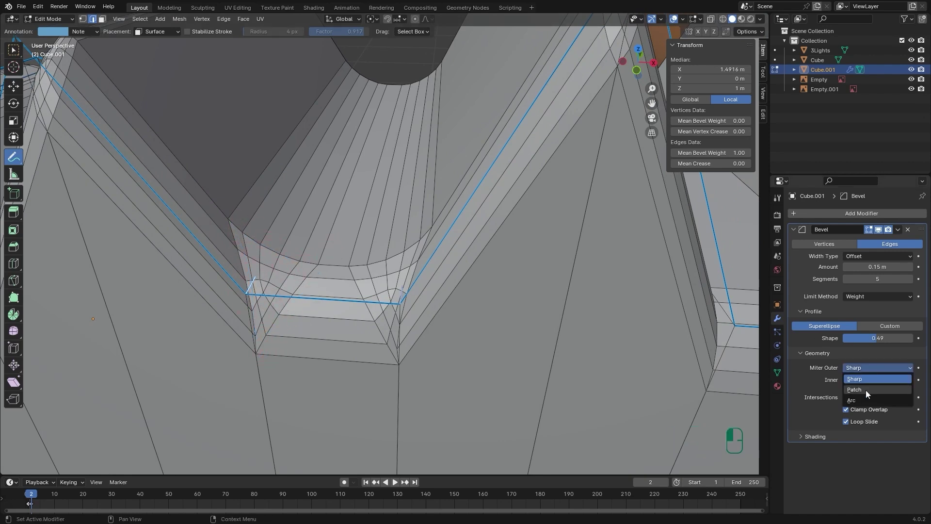
click(866, 390)
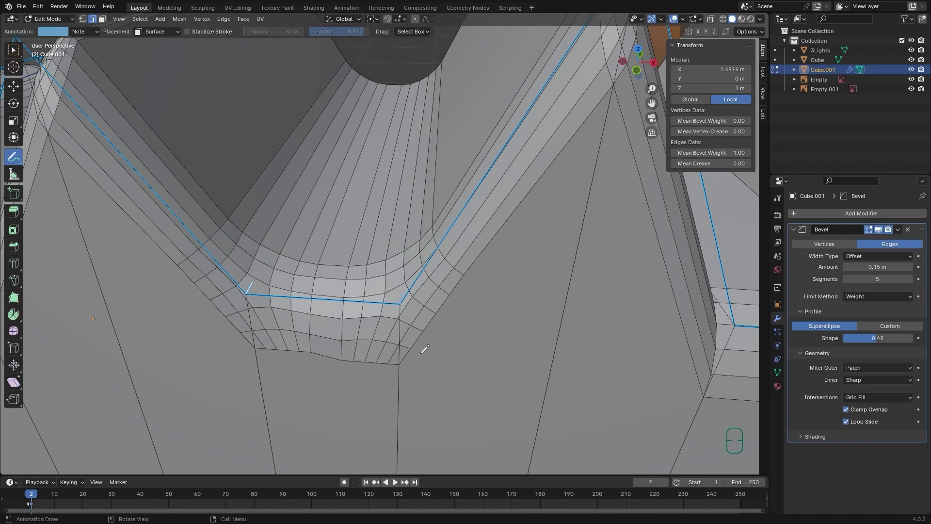
middle_drag(426, 245, 520, 197)
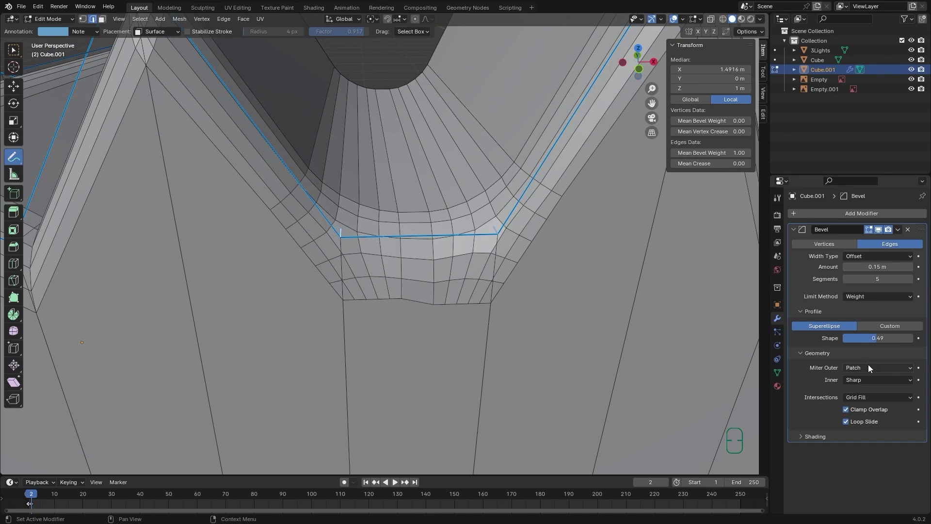
mouse_move(505, 217)
mouse_down()
mouse_move(495, 252)
mouse_move(489, 217)
mouse_move(496, 250)
mouse_move(506, 216)
mouse_move(486, 245)
mouse_move(502, 210)
mouse_move(482, 249)
mouse_move(514, 213)
mouse_move(499, 228)
mouse_move(496, 144)
mouse_move(396, 138)
mouse_move(490, 139)
mouse_move(491, 306)
mouse_move(388, 312)
mouse_move(404, 106)
mouse_up()
mouse_move(479, 138)
ctrl+mouse_down()
mouse_move(490, 138)
mouse_move(483, 334)
mouse_move(391, 311)
mouse_move(401, 293)
ctrl+mouse_up()
mouse_move(449, 236)
alt+mouse_down()
mouse_move(459, 251)
mouse_move(452, 265)
alt+mouse_up()
scroll(460, 257, up, 2)
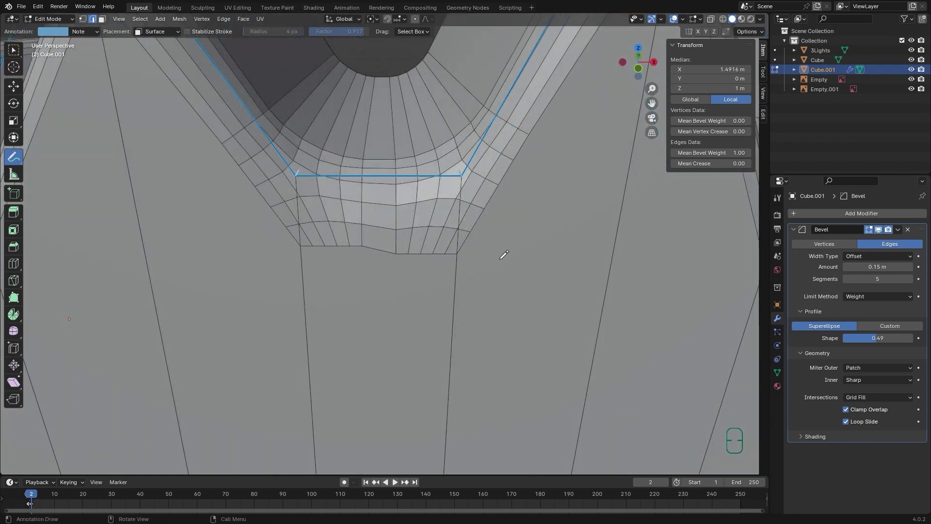
- Try the Arc outer miter on the valley-floor corners, trace the curve with an annotation, and return the miter to Sharp
click(877, 368)
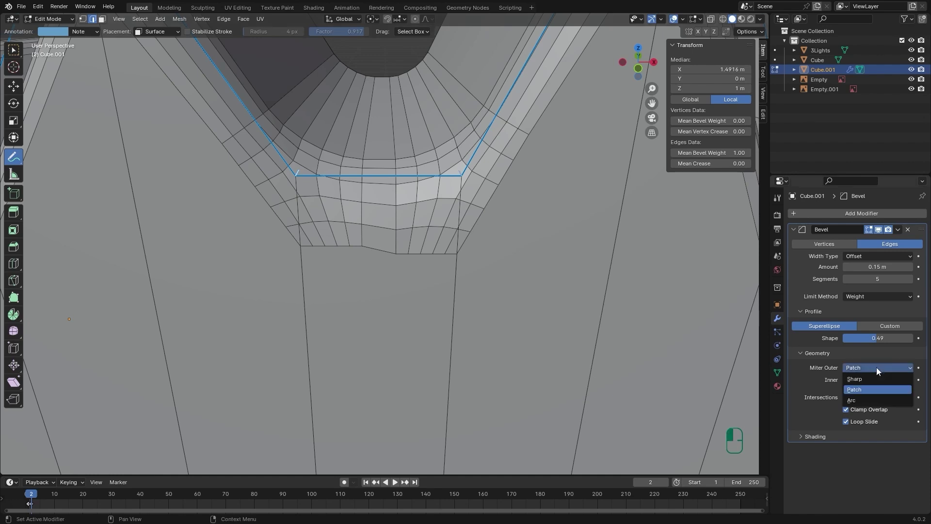
click(870, 398)
alt+middle_drag(758, 363, 591, 146)
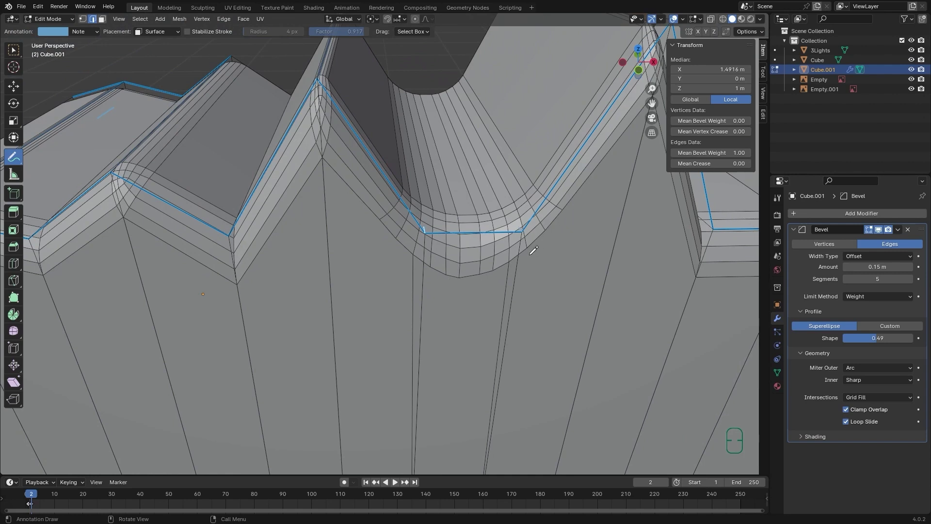
mouse_move(556, 285)
alt+middle_down()
mouse_move(492, 273)
mouse_move(492, 254)
alt+middle_up()
mouse_move(482, 250)
mouse_down()
mouse_move(478, 189)
mouse_move(391, 180)
mouse_move(402, 279)
mouse_move(401, 268)
mouse_move(484, 245)
mouse_move(472, 175)
mouse_move(377, 172)
mouse_move(417, 268)
mouse_move(395, 213)
mouse_up()
alt+middle_drag(414, 235, 415, 248)
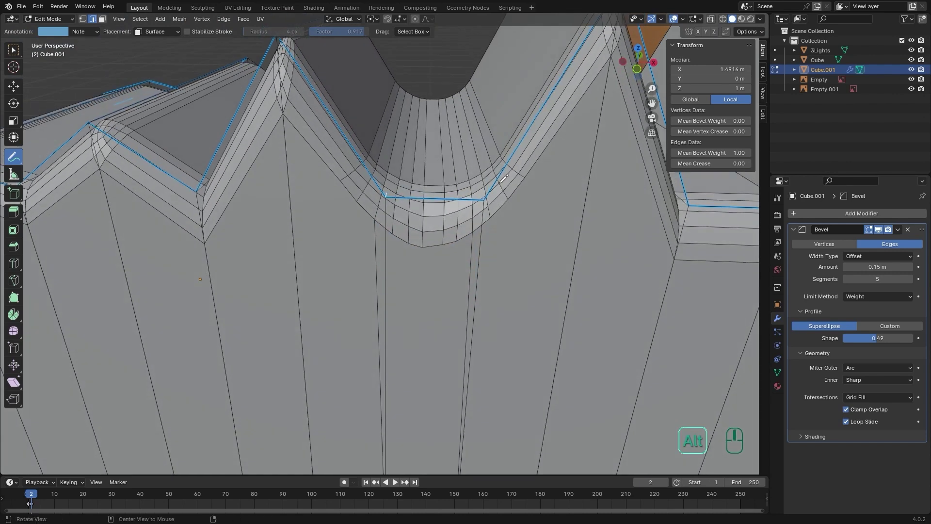
click(869, 367)
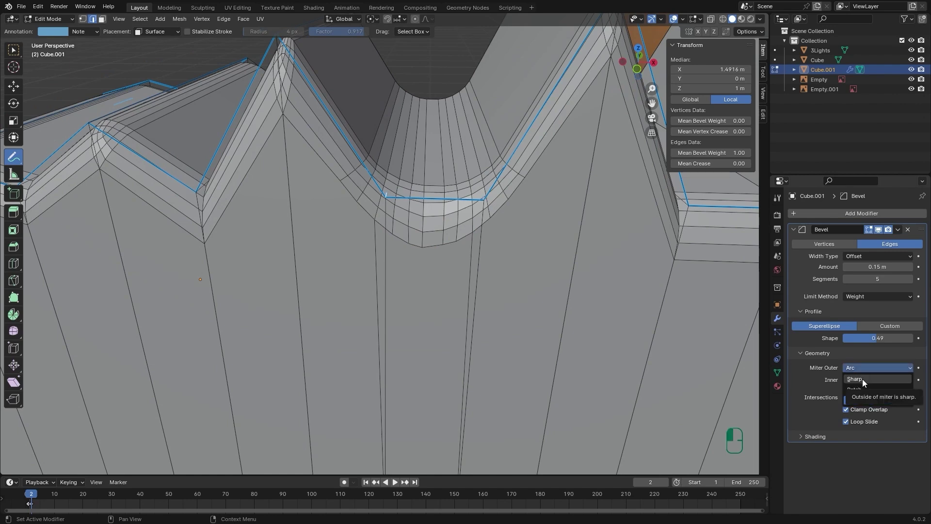
click(862, 379)
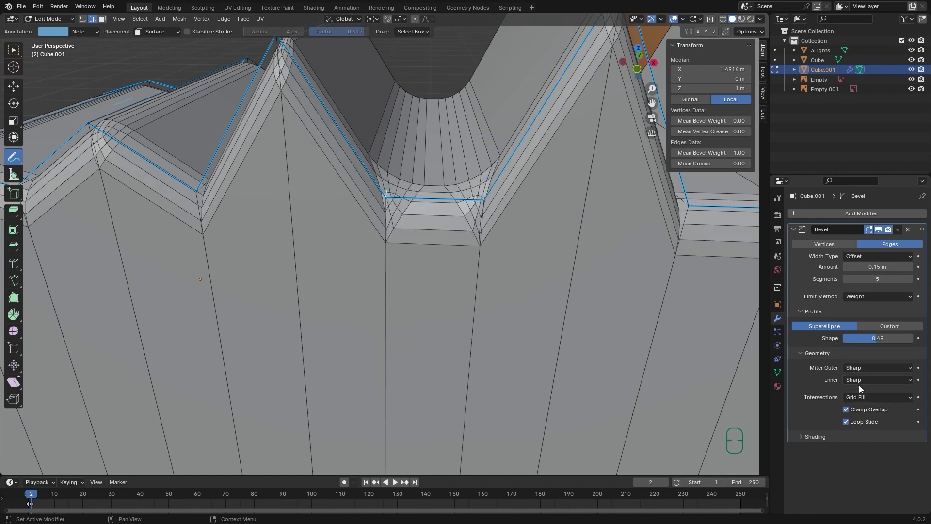
- Set the inner miter to Arc with a Bevel amount of 0.07 m and trace the rounded inner valley corners with annotations
click(860, 381)
click(860, 403)
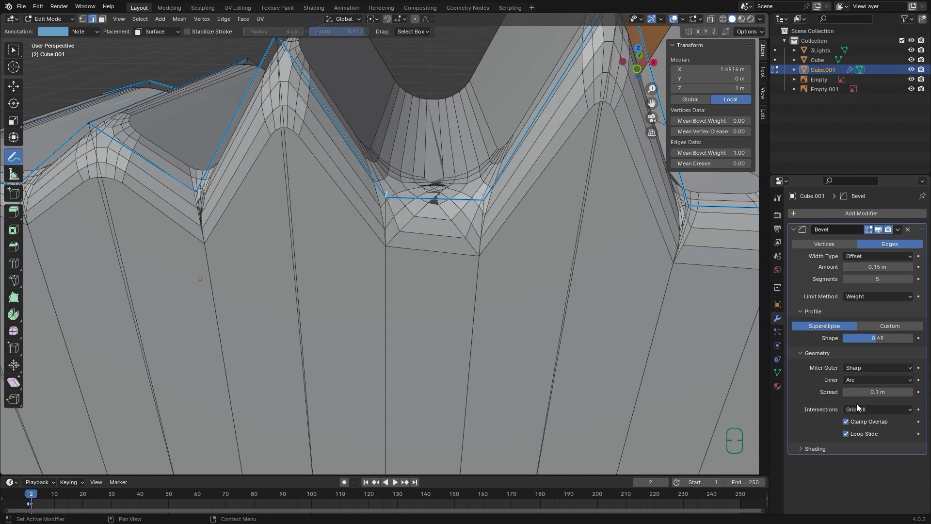
mouse_move(859, 267)
mouse_down()
mouse_move(834, 267)
mouse_move(876, 267)
mouse_up()
alt+drag(537, 167, 546, 220)
mouse_move(473, 268)
mouse_down()
mouse_move(454, 292)
mouse_move(422, 279)
mouse_move(413, 250)
mouse_up()
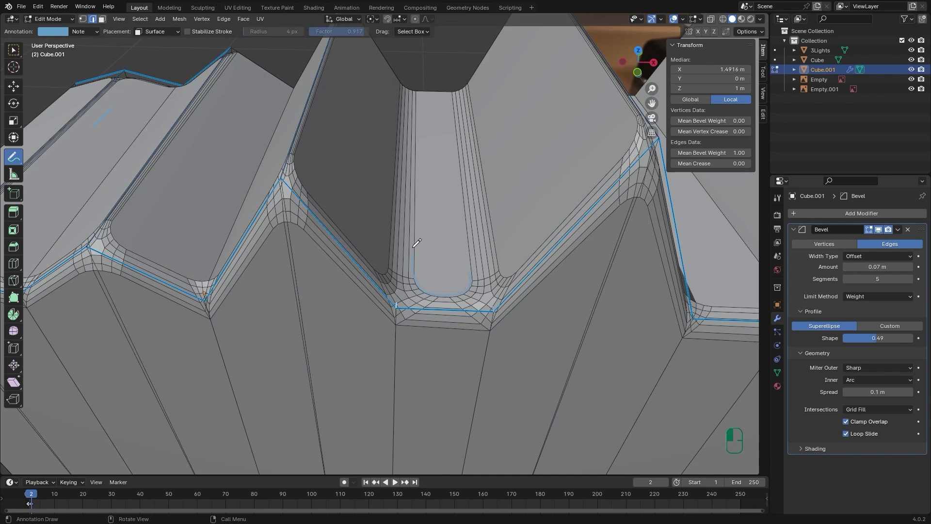
drag(471, 275, 468, 237)
- Compare the annotated valley outline with the Sharp inner miter, erase part of it, and switch the inner miter back to Arc
click(866, 379)
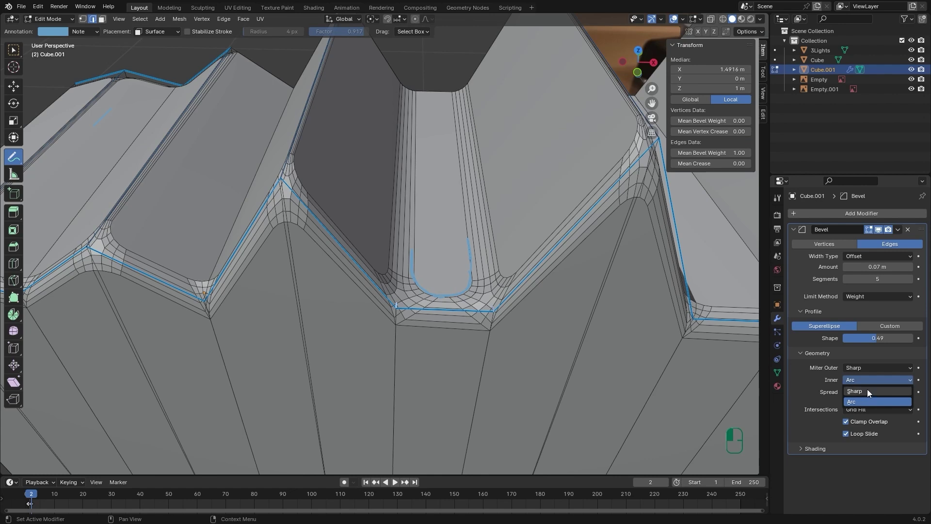
click(865, 391)
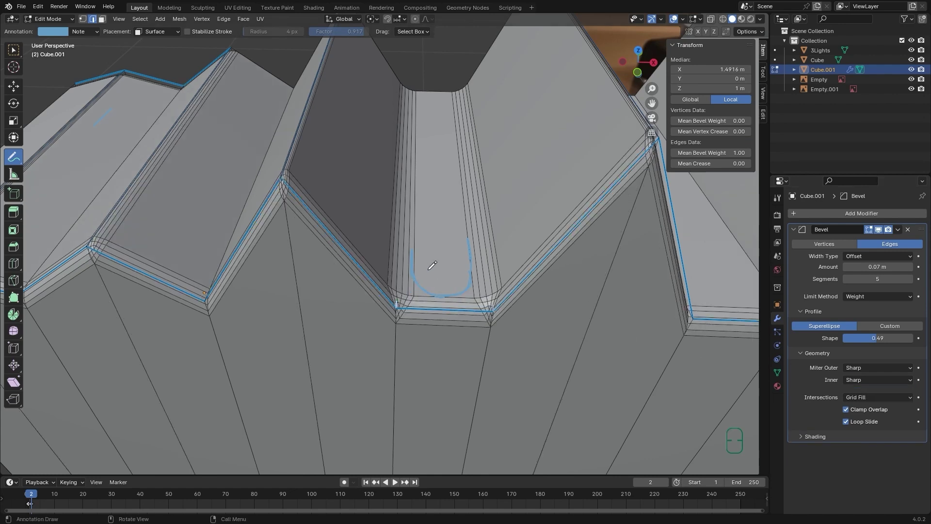
mouse_move(470, 240)
ctrl+mouse_down()
mouse_move(438, 294)
mouse_move(415, 275)
mouse_move(414, 293)
mouse_move(454, 295)
ctrl+mouse_up()
click(876, 380)
click(865, 401)
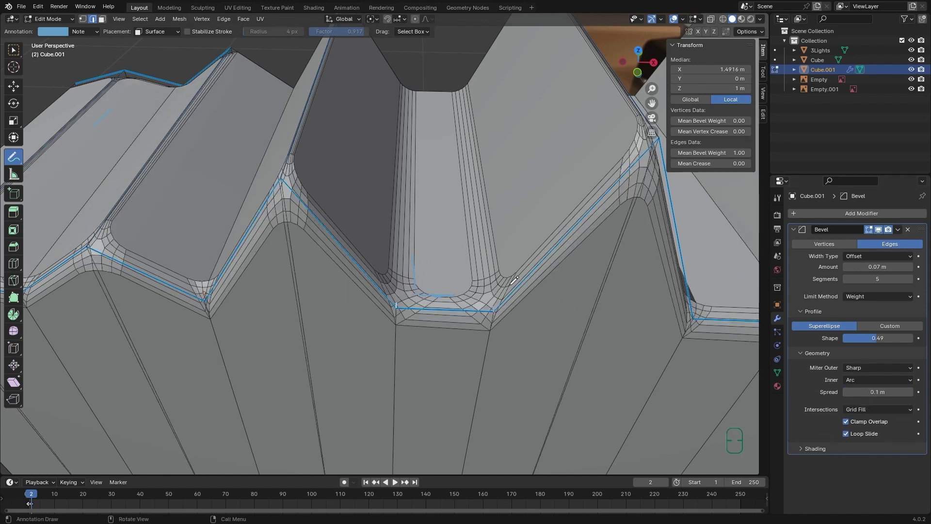
- Trace the arced inner edge of the valley floor with annotation strokes and erase them
mouse_move(474, 270)
mouse_down()
mouse_move(464, 293)
mouse_move(426, 288)
mouse_up()
drag(414, 252, 415, 281)
mouse_move(474, 274)
ctrl+mouse_down()
mouse_move(412, 286)
mouse_move(426, 247)
mouse_move(429, 270)
ctrl+mouse_up()
middle_drag(521, 322, 508, 316)
shift+middle_drag(532, 334, 521, 294)
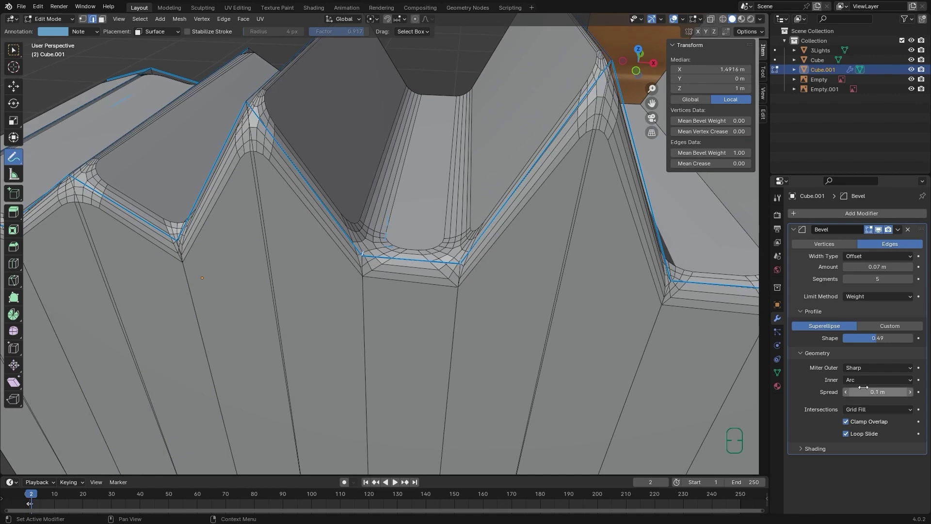
- Reduce the inner arc's Spread to 0.06 m and set the inner miter to Sharp
mouse_move(868, 392)
mouse_down()
mouse_move(882, 392)
mouse_move(863, 392)
mouse_up()
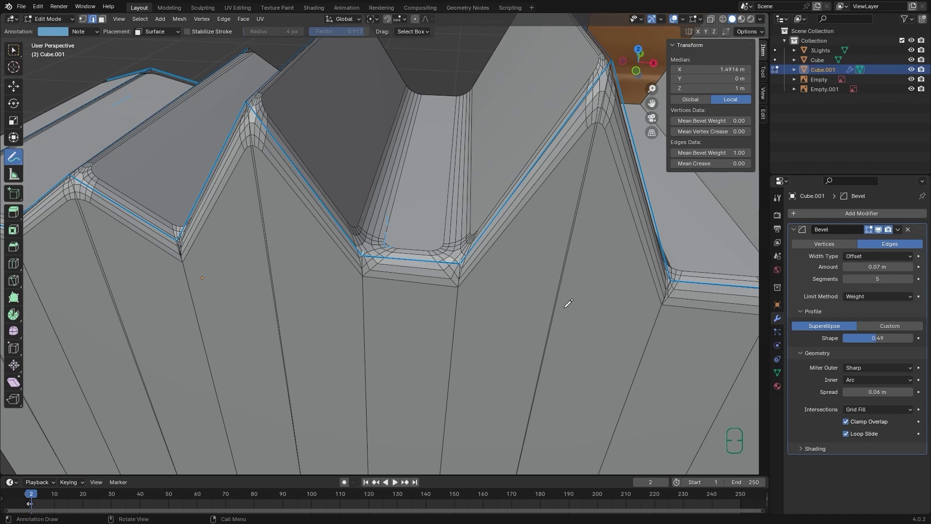
click(863, 380)
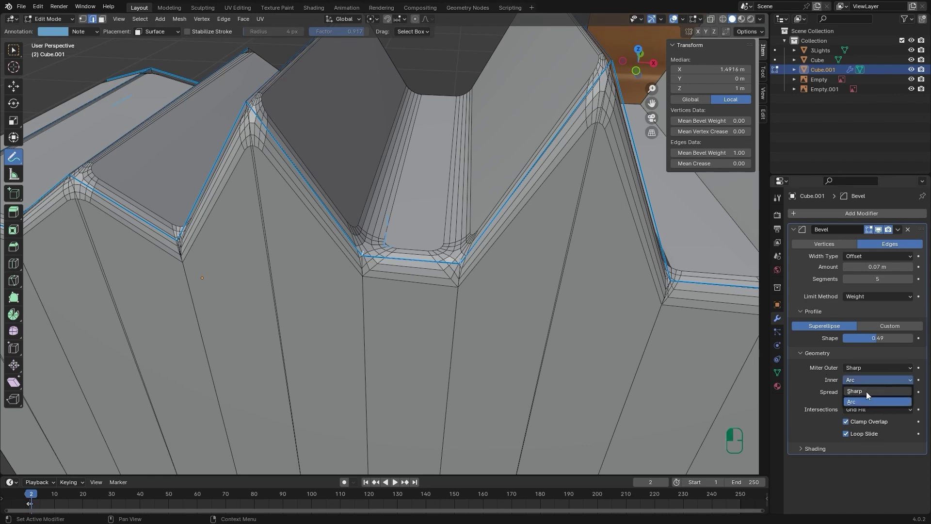
click(866, 391)
- Try the Cutoff intersection method on the bevel corners and switch back to Grid Fill
click(867, 397)
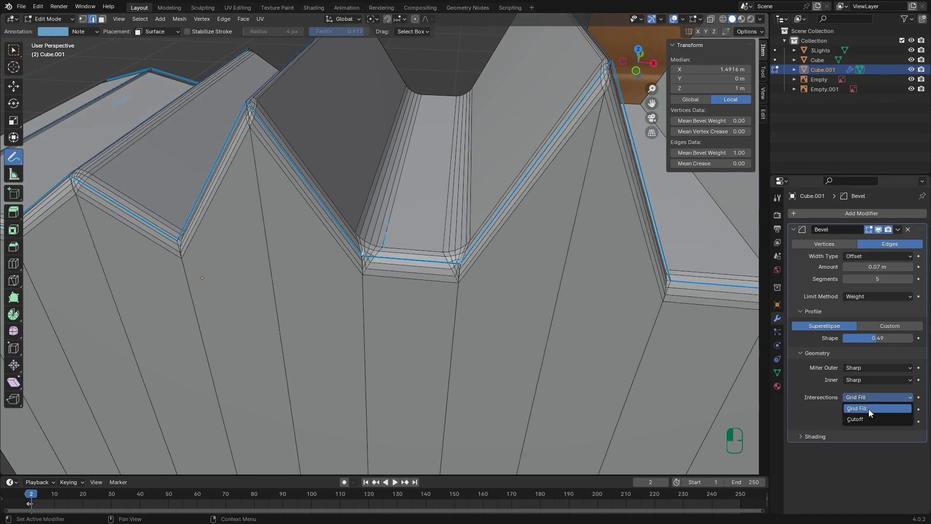
click(866, 418)
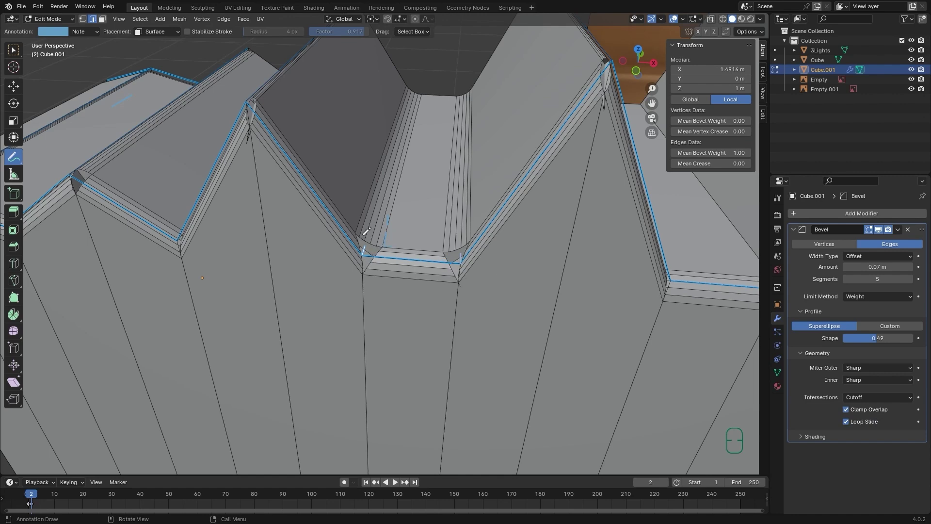
click(860, 397)
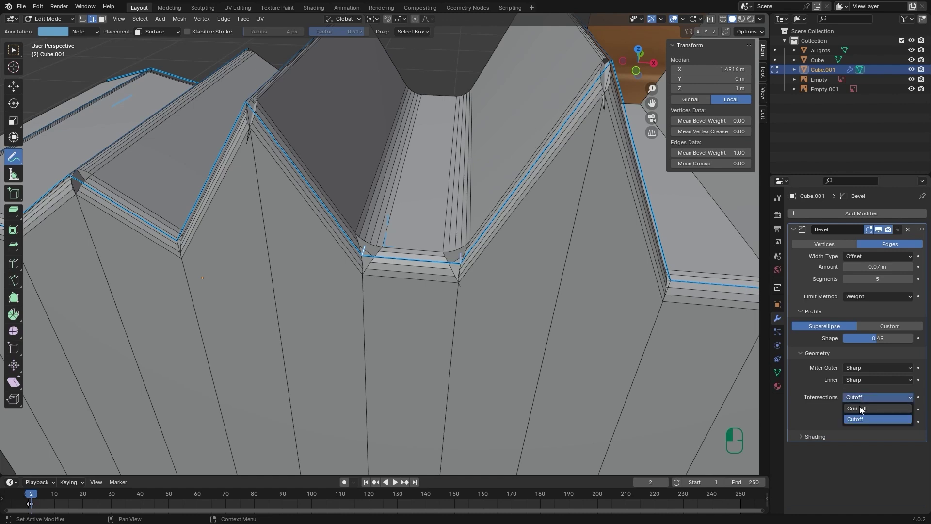
click(860, 408)
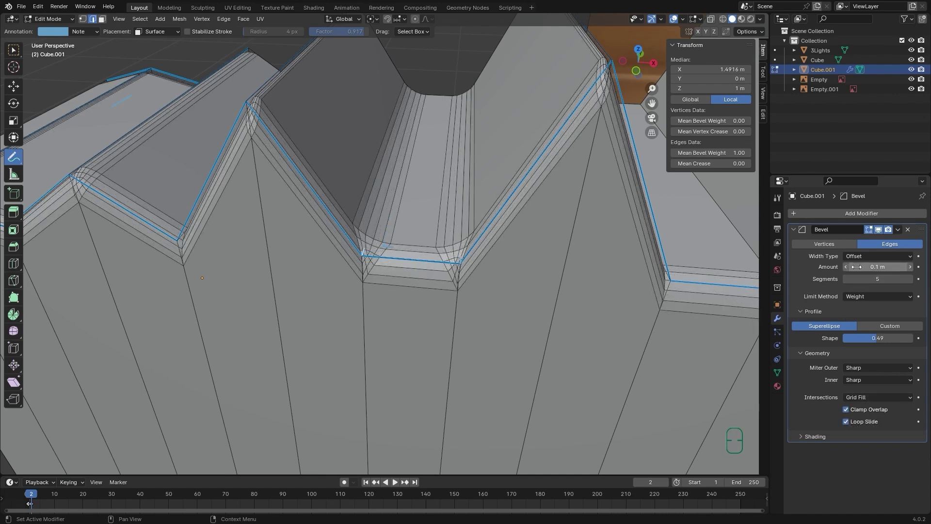
- Raise the Bevel amount to 0.29 m, test it with Clamp Overlap off at 0.24 m, and turn Clamp Overlap back on
mouse_move(861, 267)
mouse_down()
mouse_move(910, 267)
mouse_move(862, 270)
mouse_up()
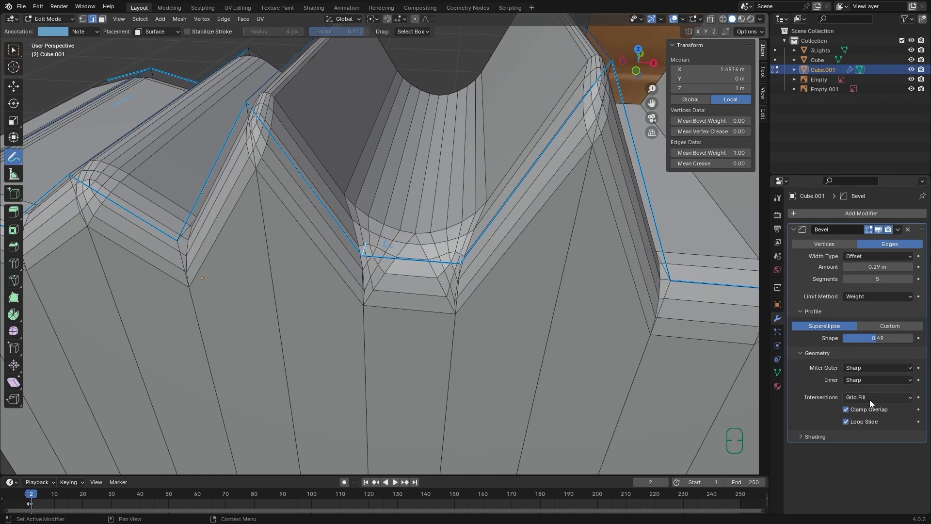
click(847, 409)
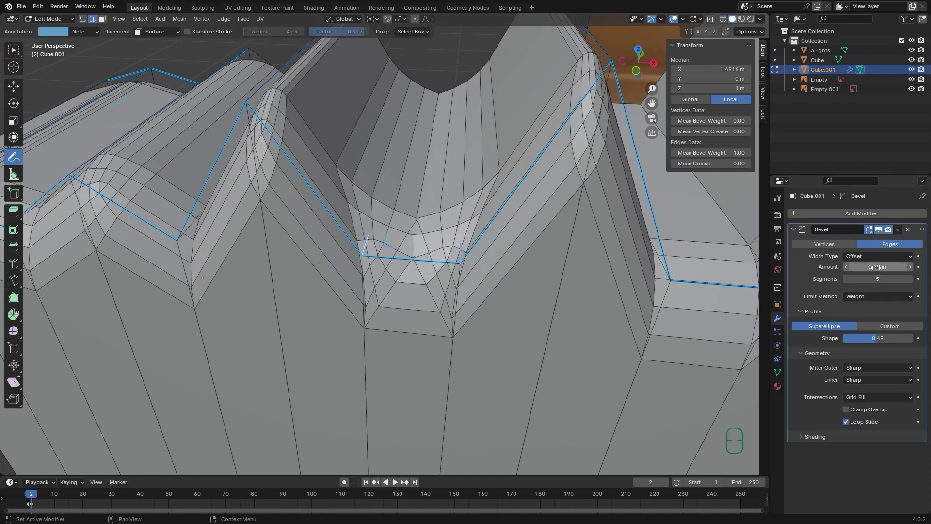
mouse_move(869, 269)
mouse_down()
mouse_move(880, 268)
mouse_move(819, 269)
mouse_move(867, 268)
mouse_up()
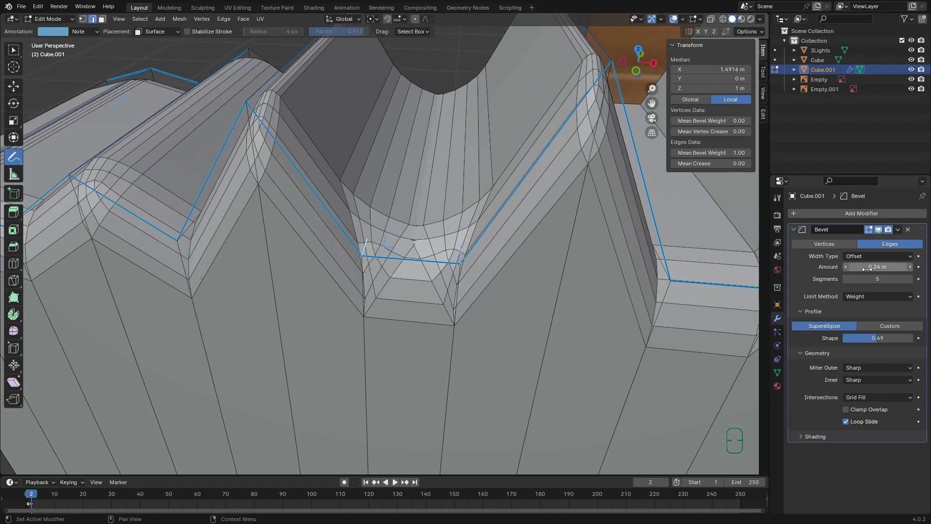
click(846, 410)
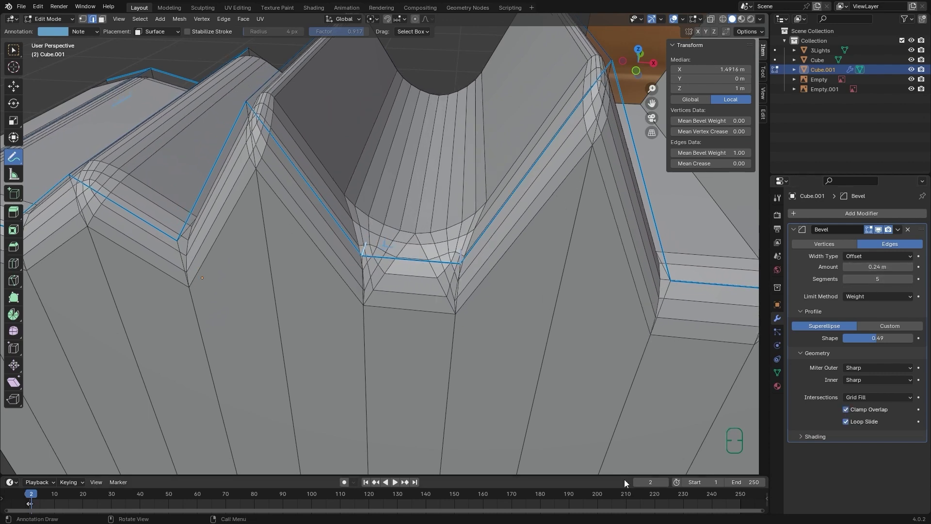
- Set the Bevel amount to 0.16 m and briefly expand the modifier's Shading options to review them
mouse_move(878, 267)
mouse_down()
mouse_move(869, 267)
mouse_move(880, 267)
mouse_up()
click(814, 436)
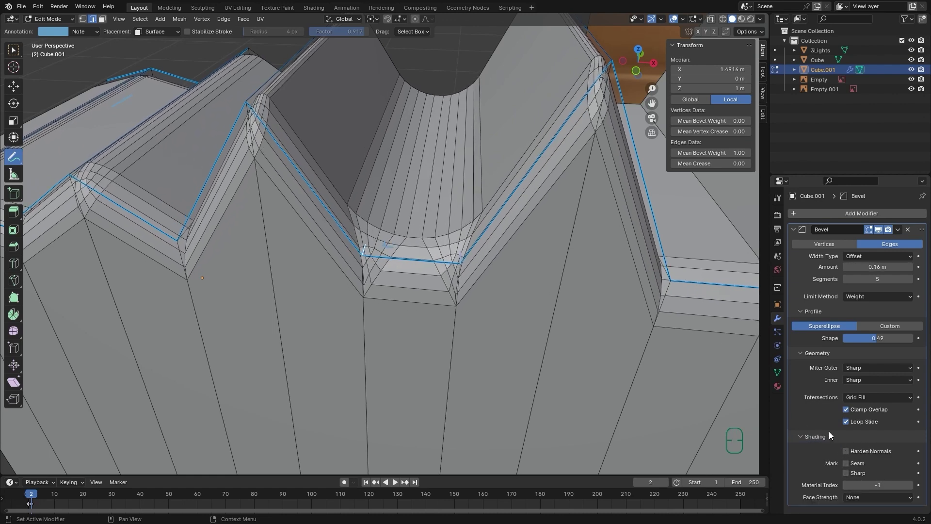
click(817, 439)
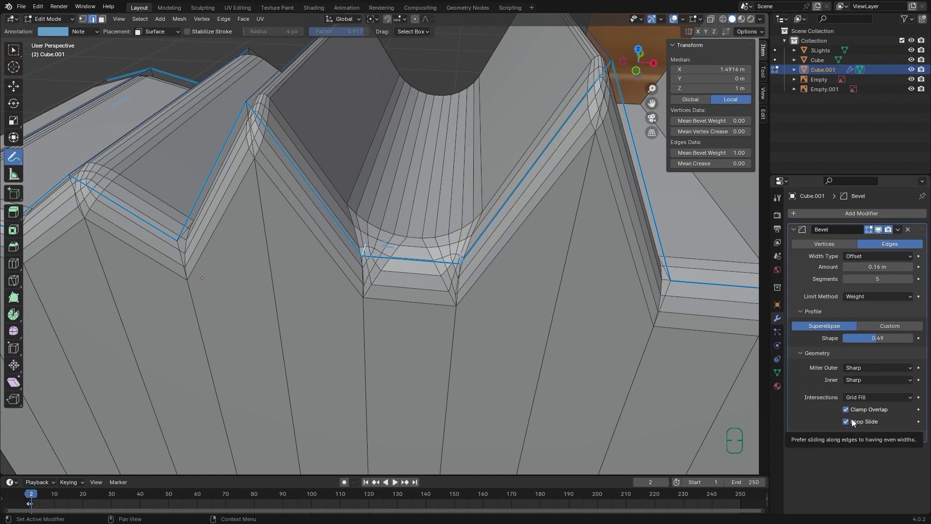
- Circle the two lower corners of the valley-floor bevel with annotations
drag(457, 303, 458, 298)
mouse_move(360, 293)
mouse_down()
mouse_move(372, 295)
mouse_move(365, 304)
mouse_move(363, 293)
mouse_move(370, 297)
mouse_up()
drag(354, 212, 356, 281)
mouse_move(408, 227)
mouse_down()
mouse_move(381, 285)
mouse_move(354, 225)
mouse_move(422, 214)
mouse_move(388, 274)
mouse_up()
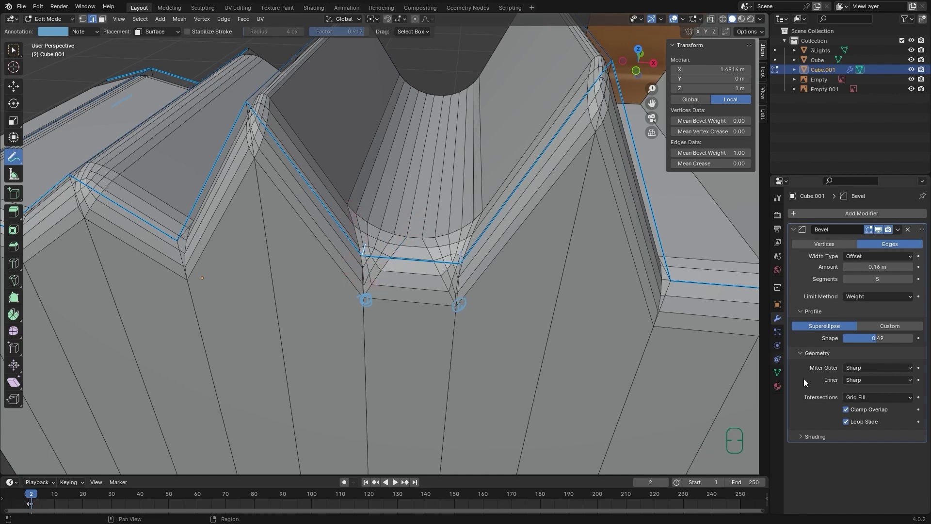
- Turn Loop Slide off, erase the corner circles, and temporarily mark the side edges below the valley with annotation strokes
click(846, 421)
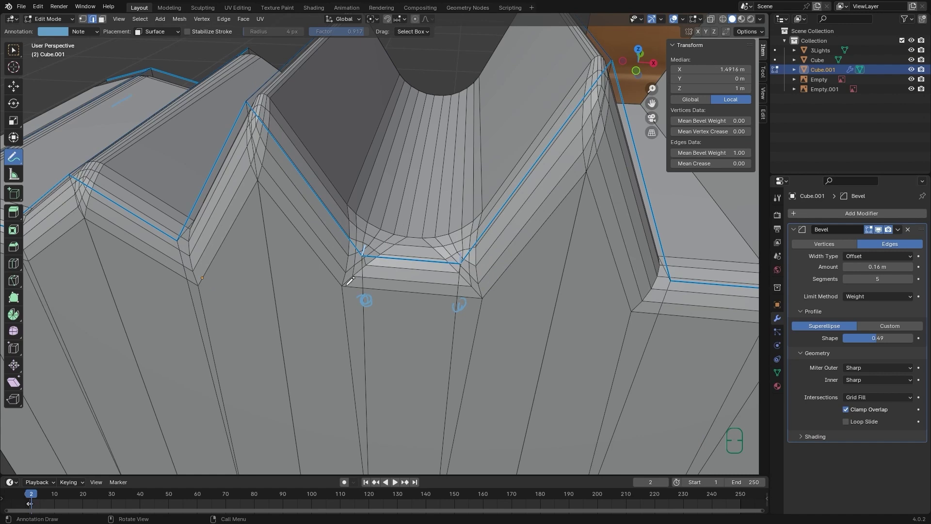
ctrl+drag(370, 297, 375, 295)
alt+middle_drag(420, 291, 476, 285)
mouse_move(425, 135)
alt+middle_down()
mouse_move(453, 210)
mouse_move(430, 145)
alt+middle_up()
drag(432, 151, 428, 199)
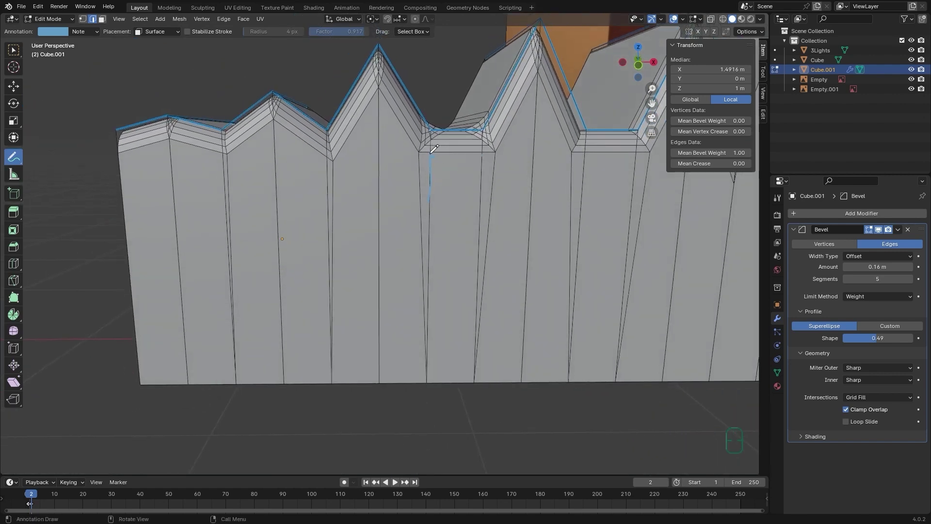
drag(419, 148, 425, 215)
key(ctrl+z)
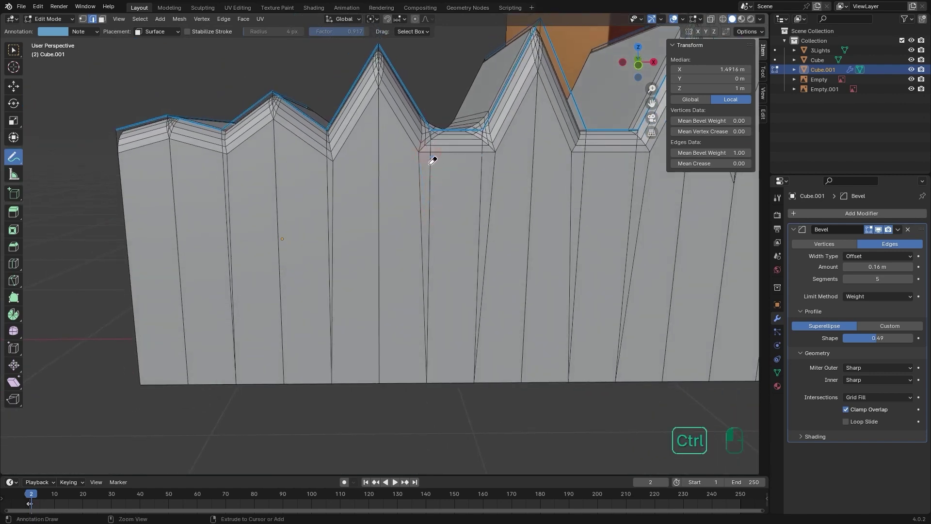
- Turn Loop Slide back on and inspect the lower corners of the valley-floor bevel up close
alt+middle_drag(470, 153, 490, 165)
scroll(490, 165, up, 5)
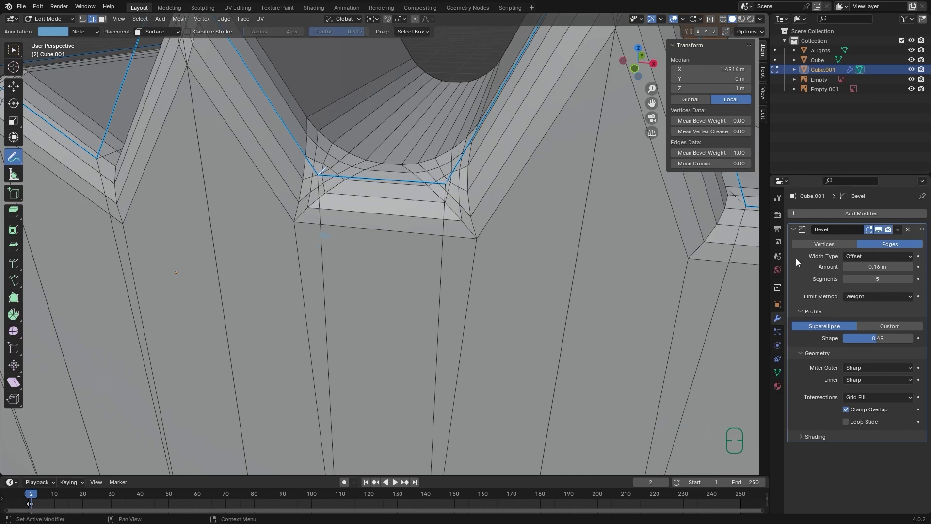
click(847, 422)
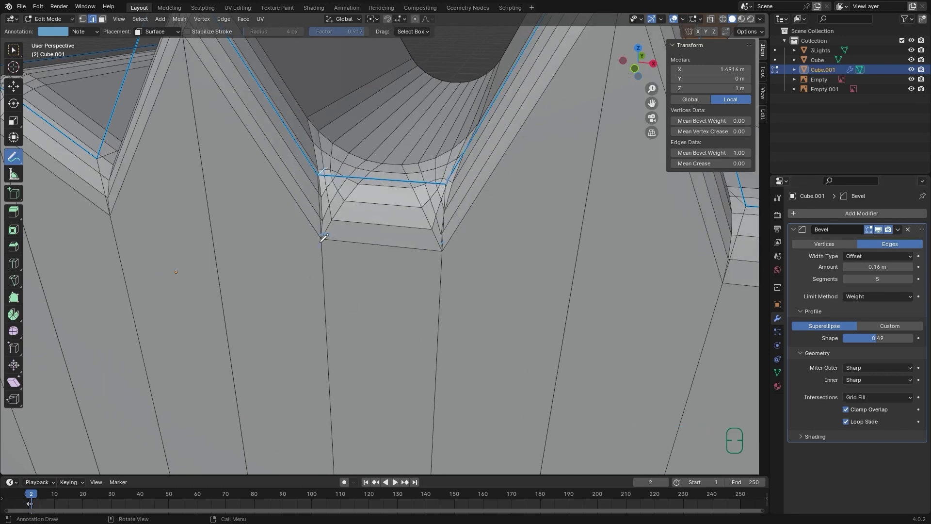
alt+middle_drag(321, 238, 697, 356)
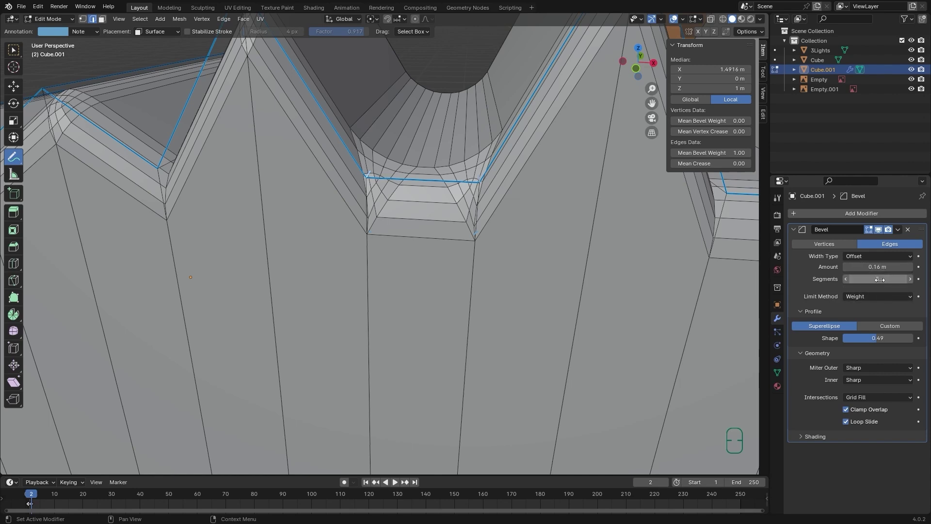
- Leave Edit Mode on the zigzag block and select the lamp column as the active object
ctrl+alt+drag(585, 333, 557, 328)
ctrl+alt+drag(503, 272, 505, 316)
key(Tab)
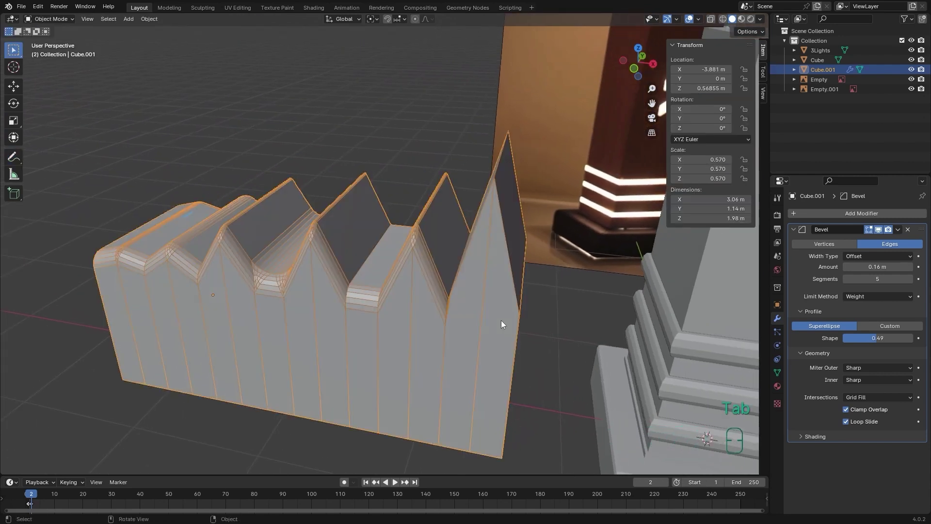
alt+drag(568, 320, 435, 381)
click(498, 165)
ctrl+alt+drag(499, 165, 486, 252)
alt+drag(485, 252, 487, 248)
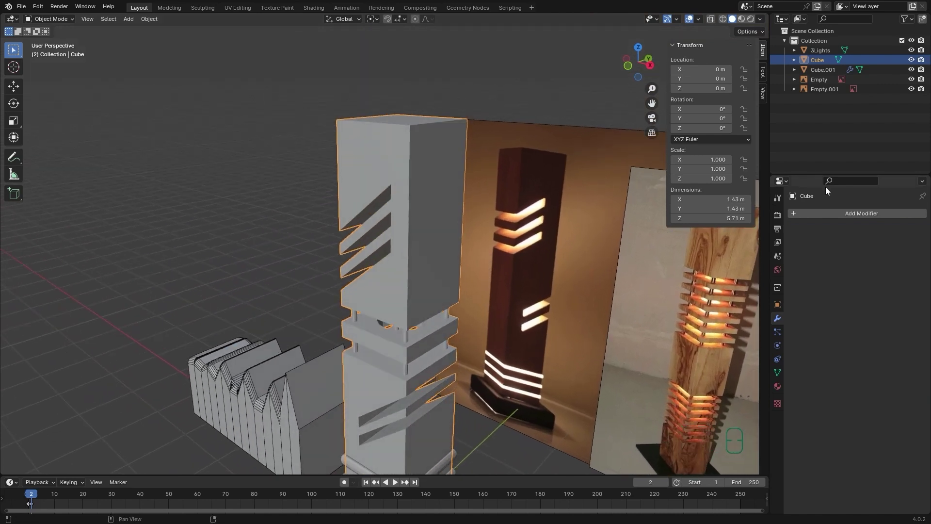
- Add a Bevel modifier to the lamp column and set its limit method to Weight
click(844, 211)
mouse_move(844, 212)
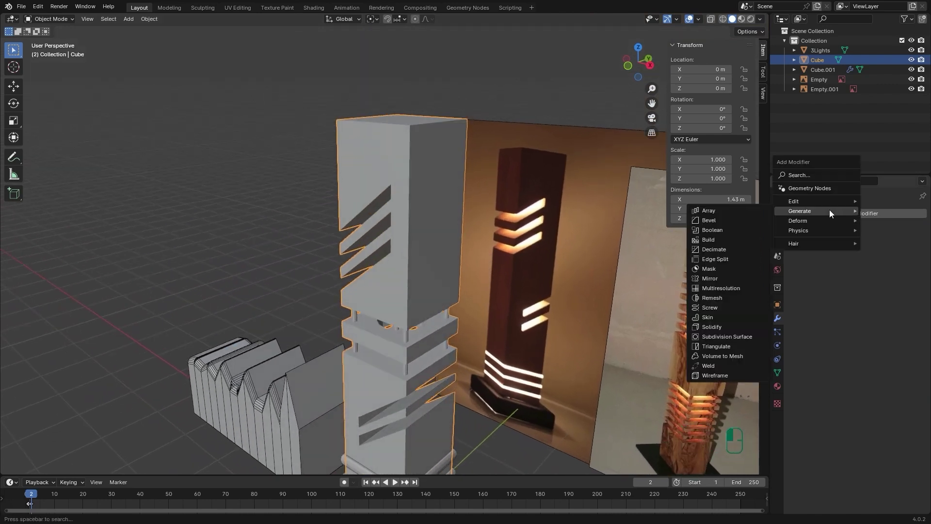
click(734, 220)
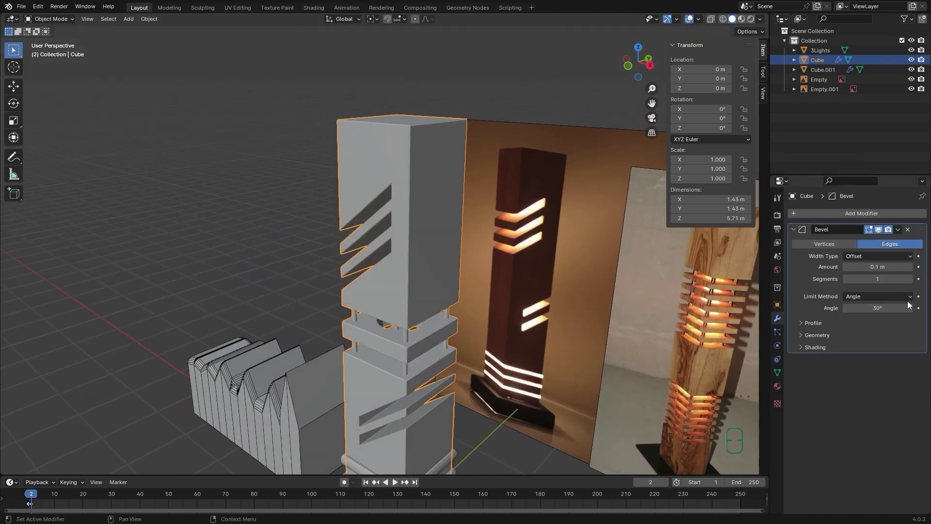
click(880, 296)
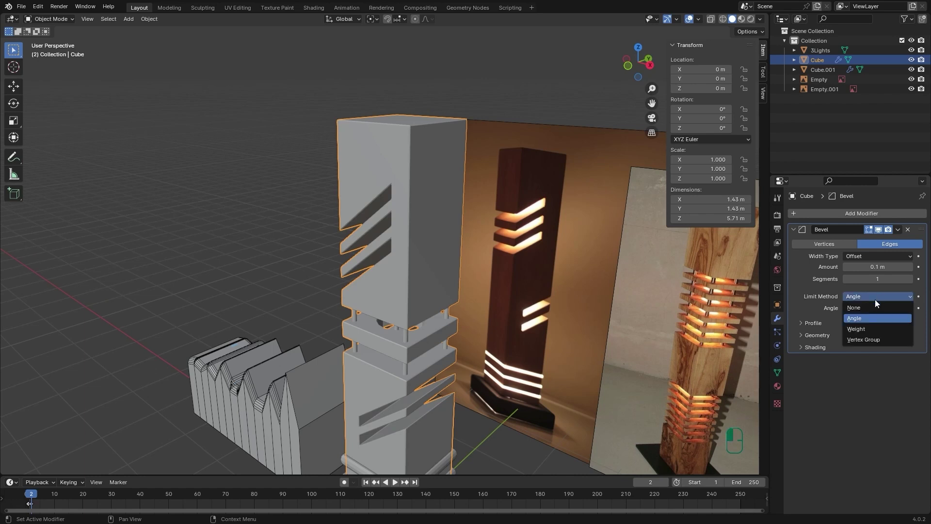
click(865, 329)
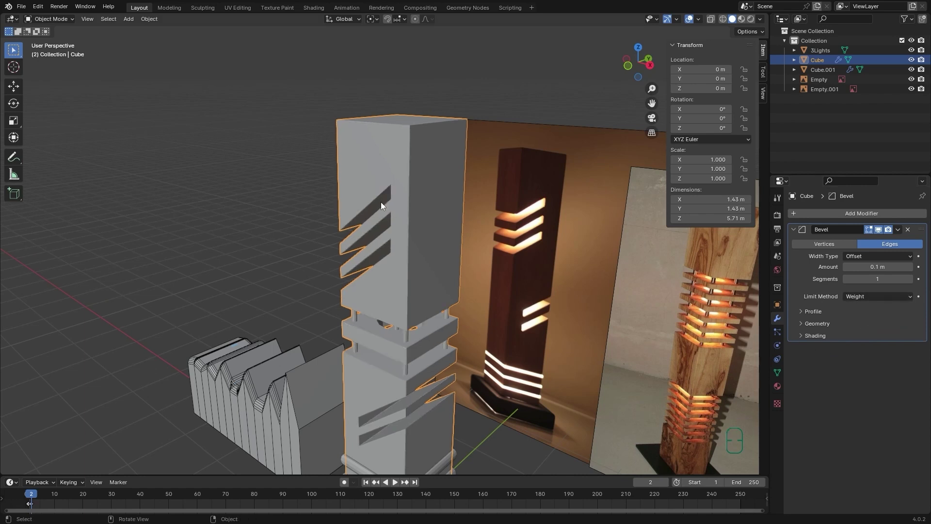
- Enter Edit Mode on the lamp column and start selecting the outer top, vertical and lower edges of its upper block
key(Tab)
scroll(409, 151, up, 4)
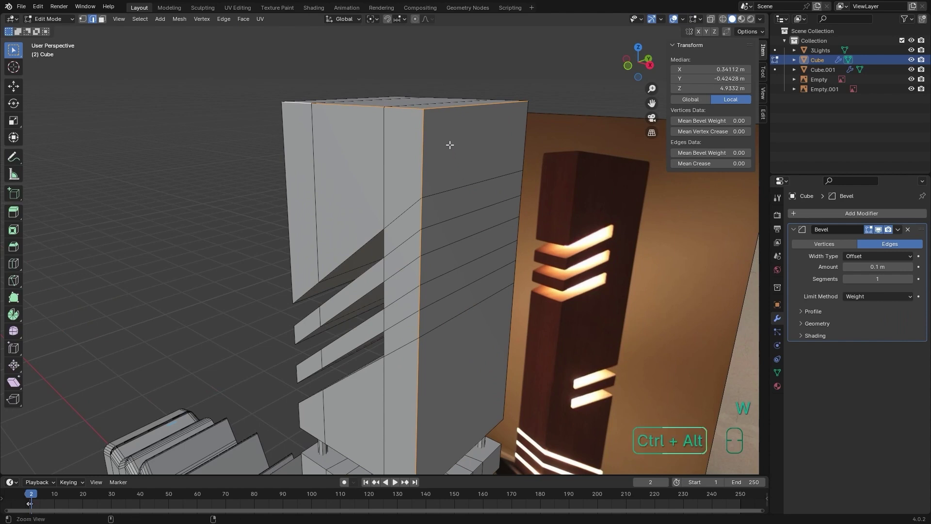
ctrl+alt+drag(450, 145, 452, 162)
shift+click(378, 153)
shift+click(484, 137)
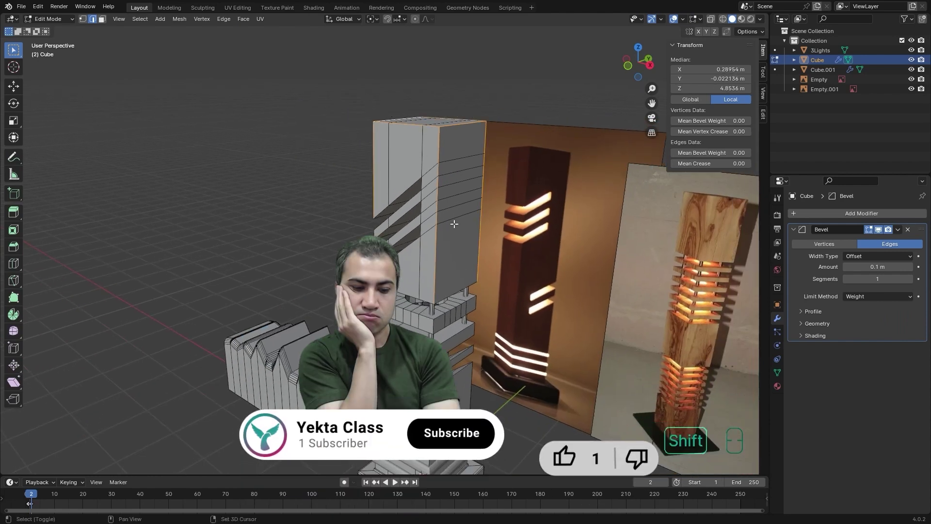
shift+click(411, 295)
- Add the outer edges on the remaining sides of the column's upper block to the selection
alt+drag(383, 238, 286, 243)
shift+click(249, 273)
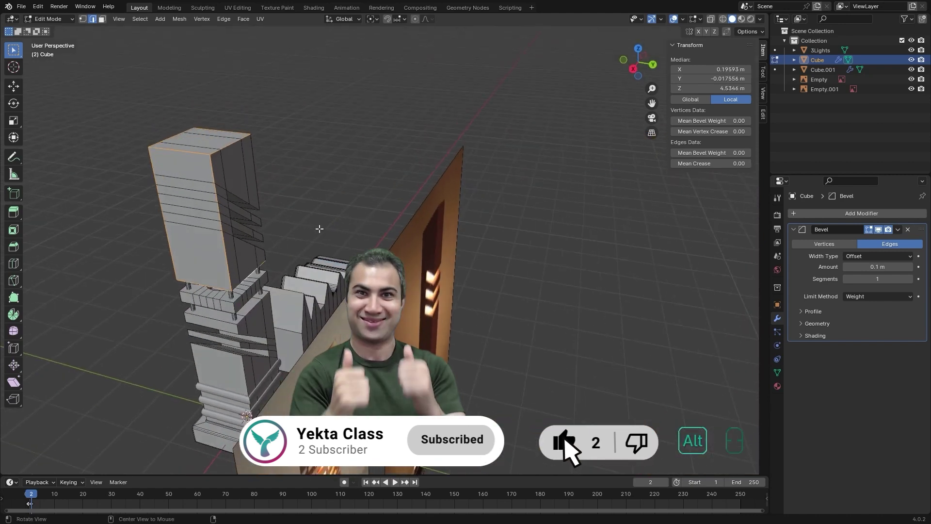
alt+drag(335, 226, 219, 214)
alt+drag(369, 214, 311, 199)
scroll(310, 200, up, 3)
shift+click(298, 204)
alt+drag(548, 228, 429, 240)
alt+drag(534, 297, 451, 291)
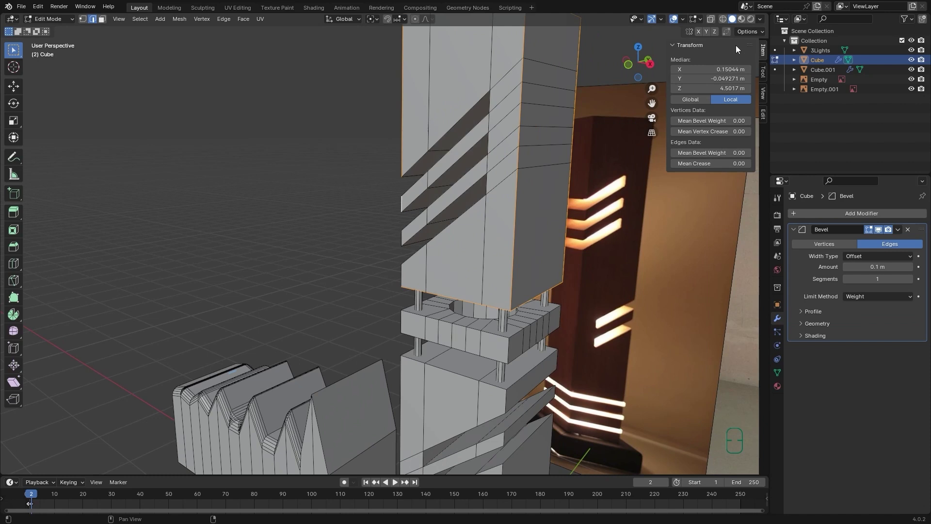
- Give the selected edges a mean bevel weight of 1, and set the Bevel amount to 0.04 m with 2 segments
click(718, 154)
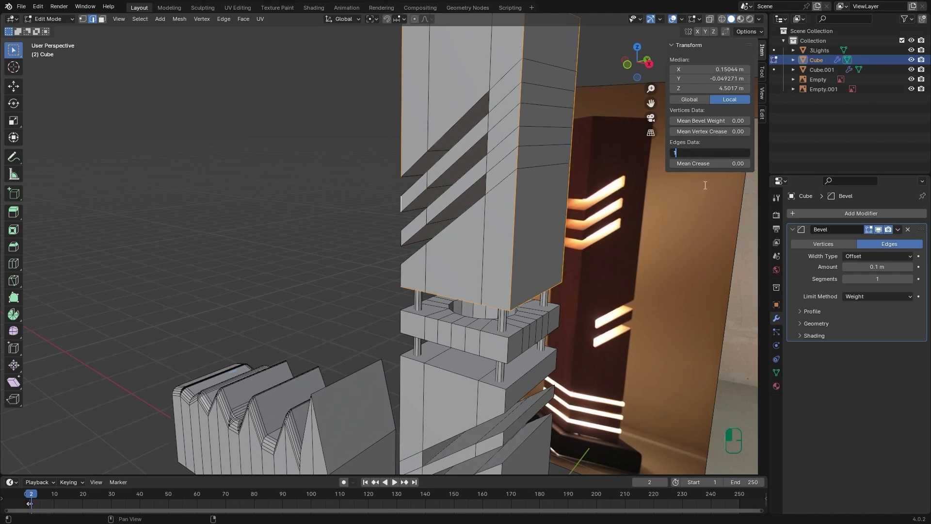
key(Return)
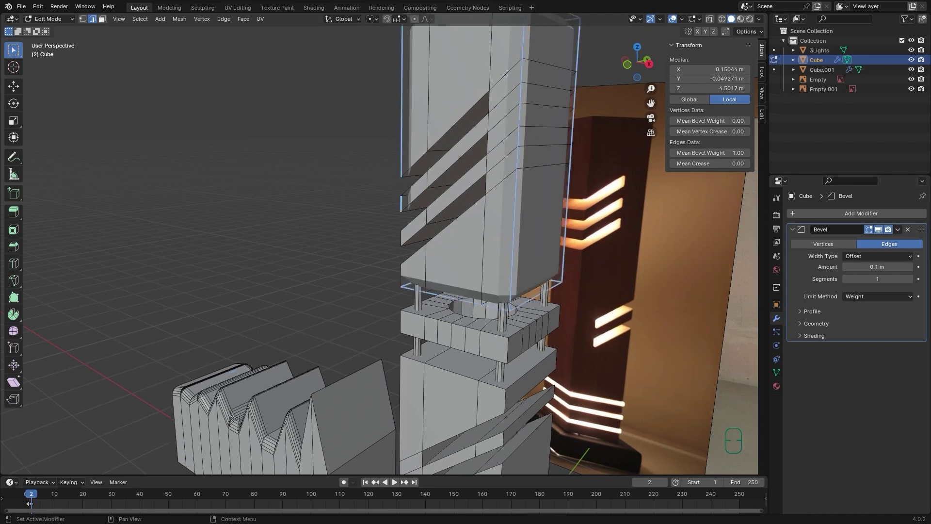
drag(888, 268, 866, 268)
click(909, 278)
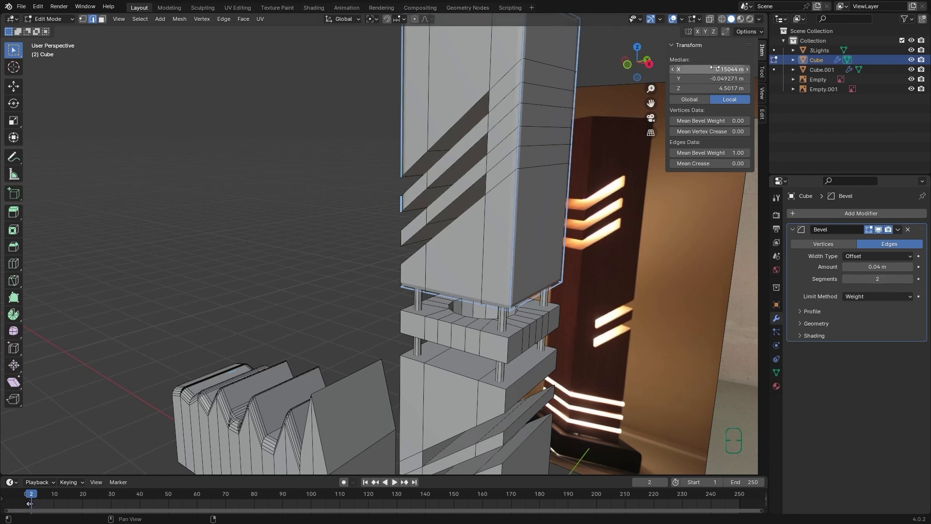
- Turn on wireframe display for the lamp column in its object viewport display settings and return to the modifier settings
click(776, 305)
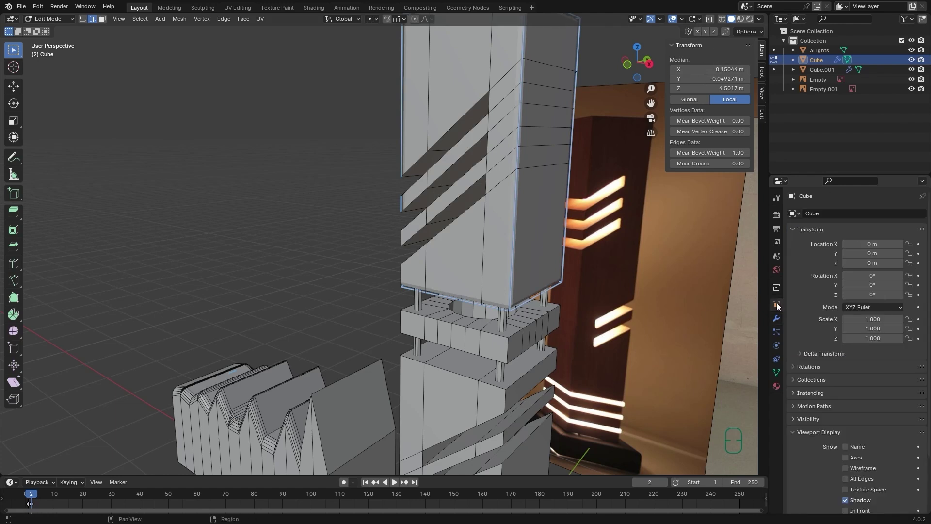
scroll(870, 411, down, 3)
click(846, 400)
ctrl+middle_drag(524, 246, 536, 218)
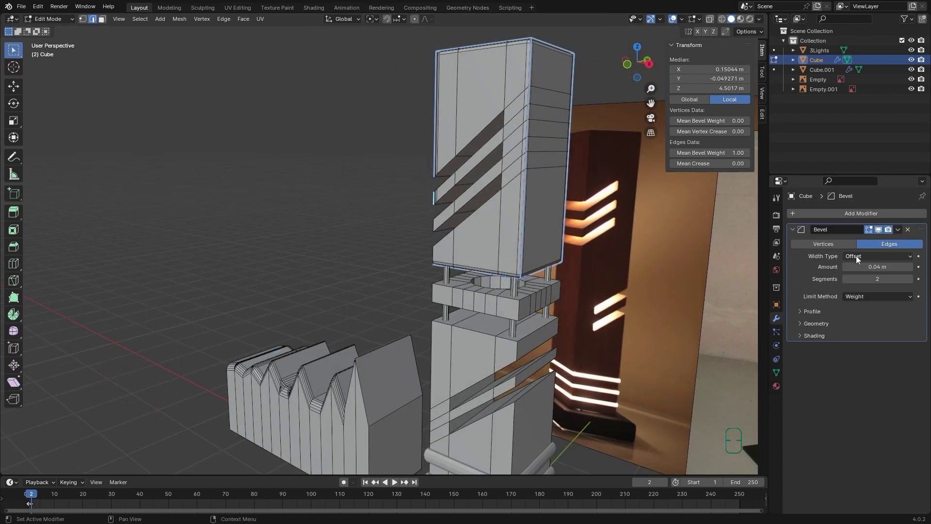
mouse_move(547, 236)
alt+middle_down()
mouse_move(539, 245)
mouse_move(550, 249)
alt+middle_up()
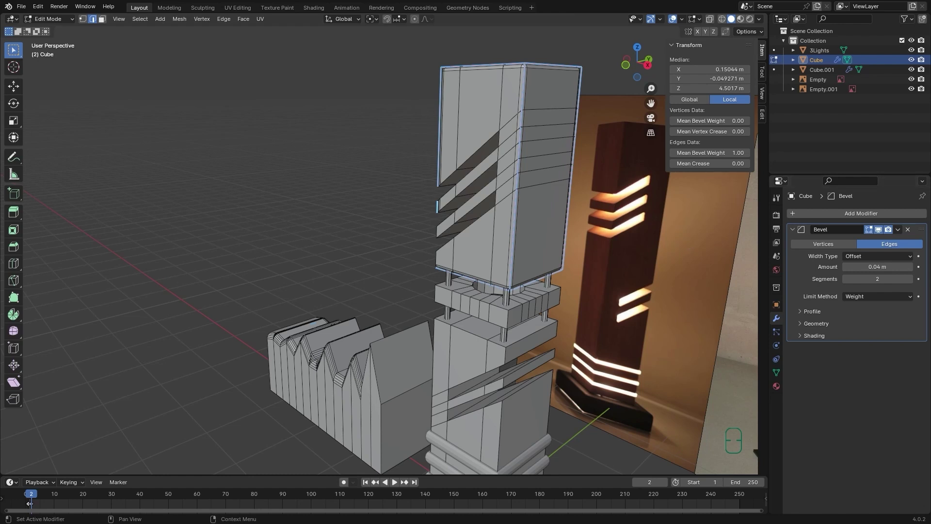
shift+middle_drag(575, 238, 558, 220)
- Select the lamp column's sharp edges with a sharpness of 49.6°
click(139, 19)
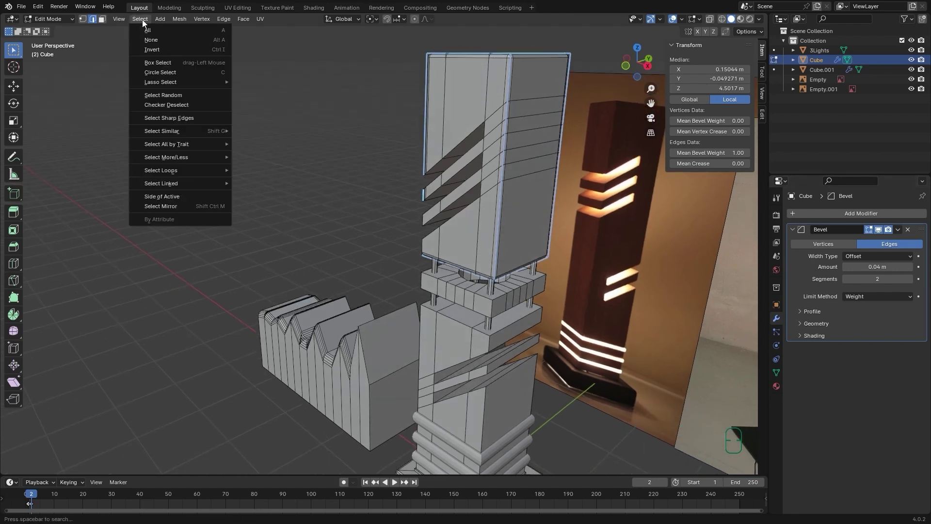
click(178, 120)
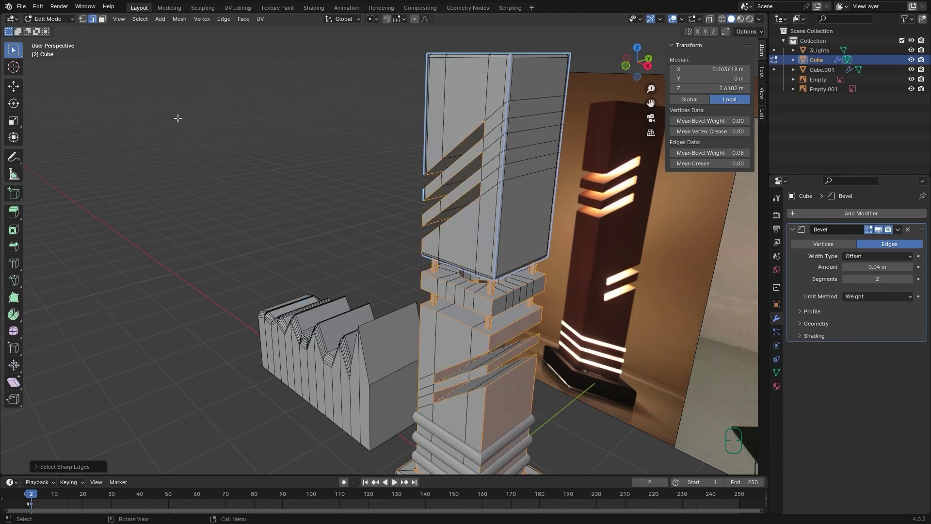
alt+shift+middle_drag(448, 198, 398, 130)
alt+middle_drag(446, 223, 323, 339)
click(66, 466)
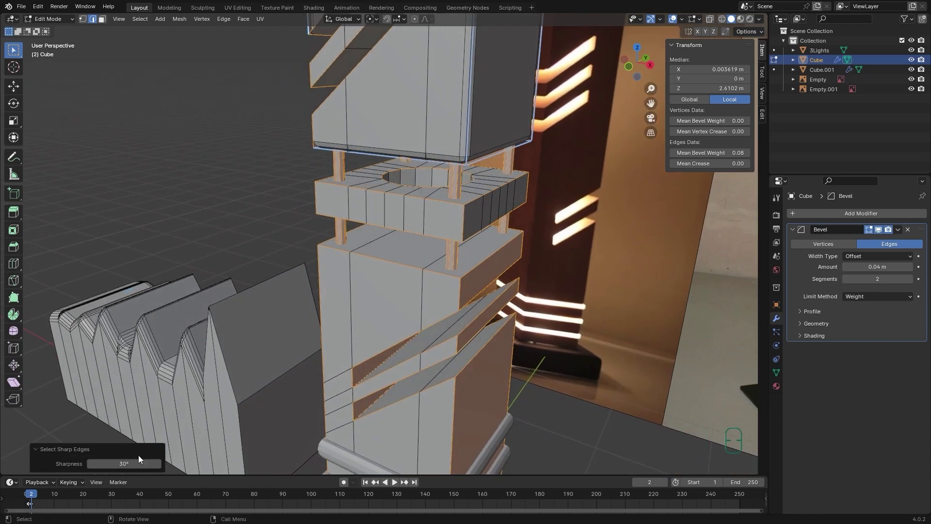
click(124, 463)
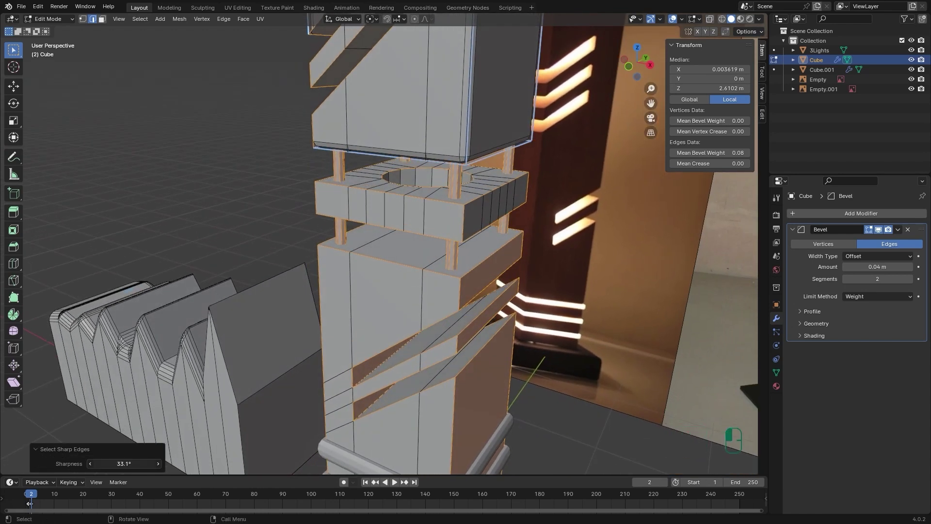
drag(124, 464, 123, 466)
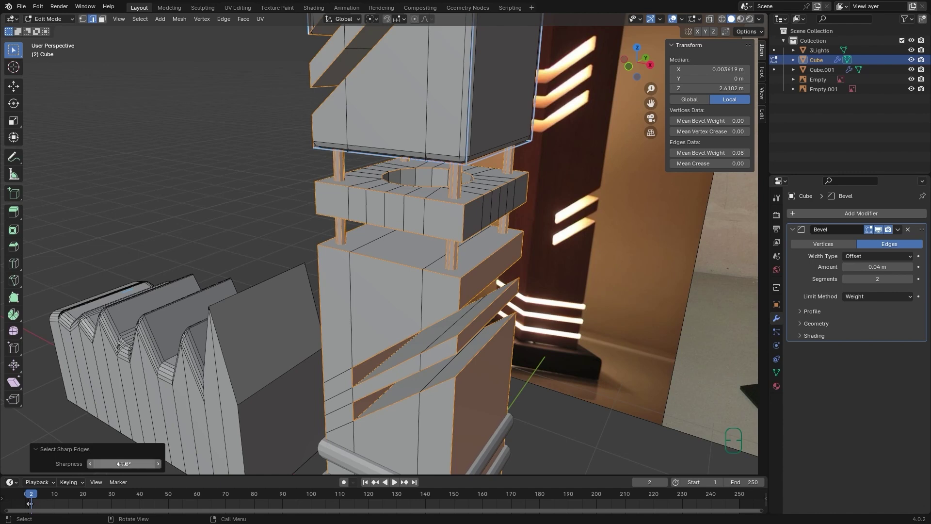
mouse_move(125, 457)
mouse_down()
mouse_move(134, 458)
mouse_move(121, 464)
mouse_up()
alt+drag(373, 264, 403, 242)
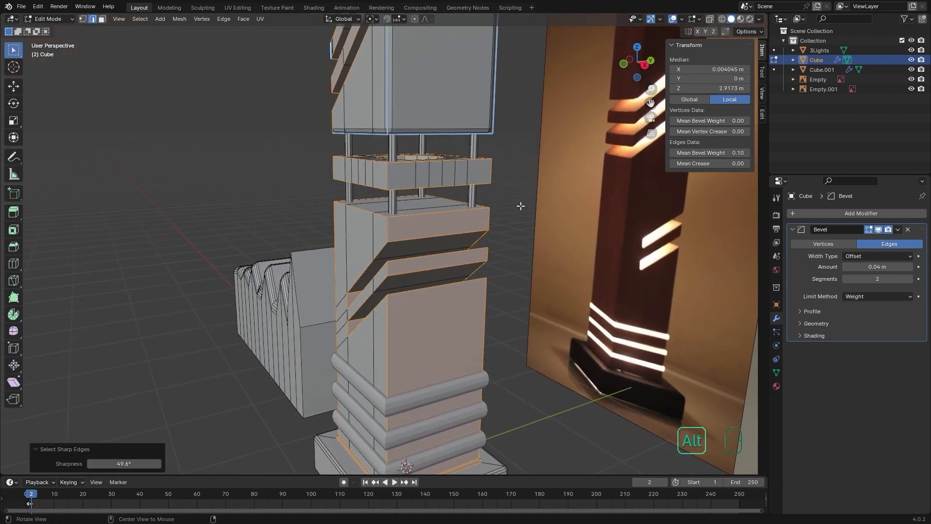
- Set the mean bevel weight of the selected sharp edges to 1 and return to Object Mode to inspect the column
click(721, 154)
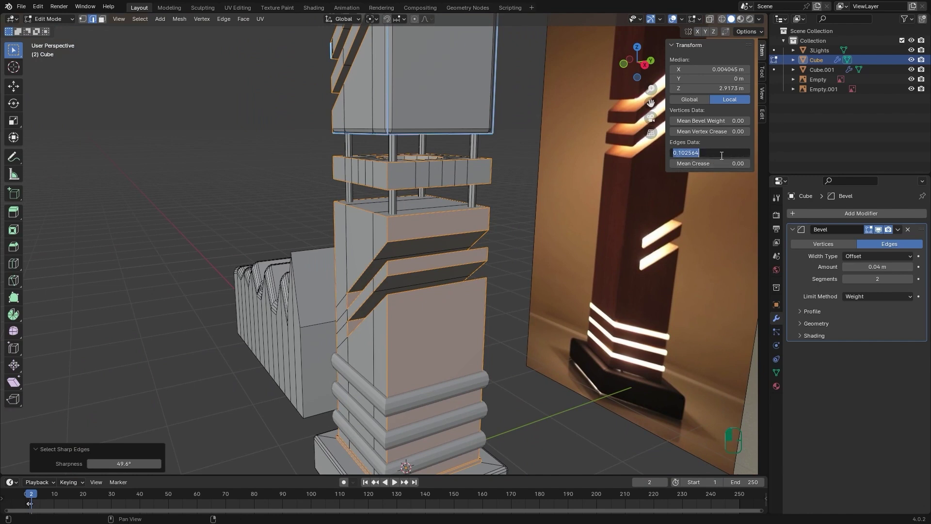
text(1)
key(Return)
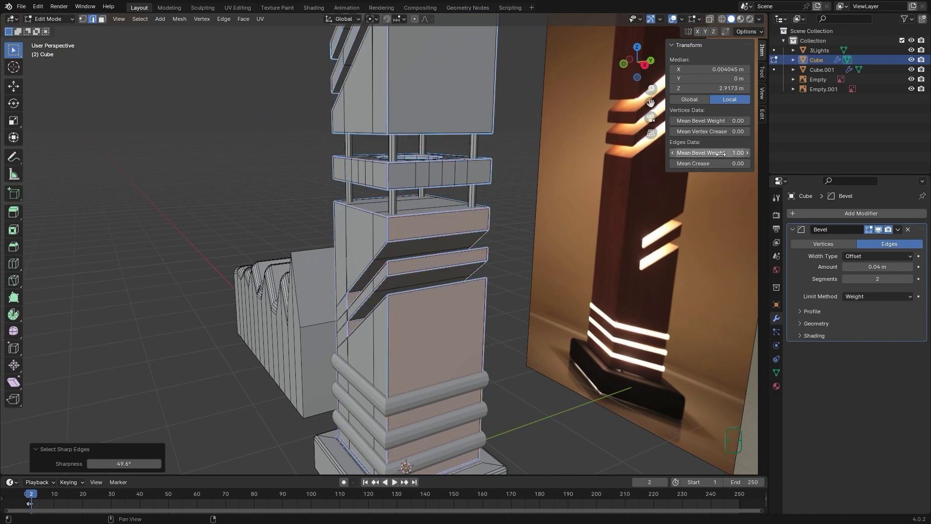
alt+drag(418, 245, 440, 250)
key(Tab)
alt+shift+drag(461, 194, 483, 267)
- Re-enter Edit Mode on the lamp column and bring up the selection commands
click(107, 19)
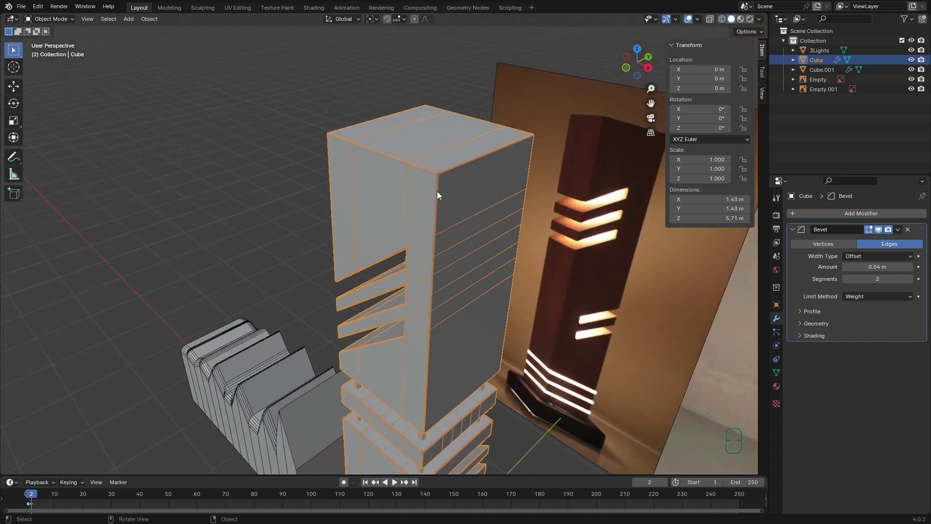
key(Tab)
click(147, 19)
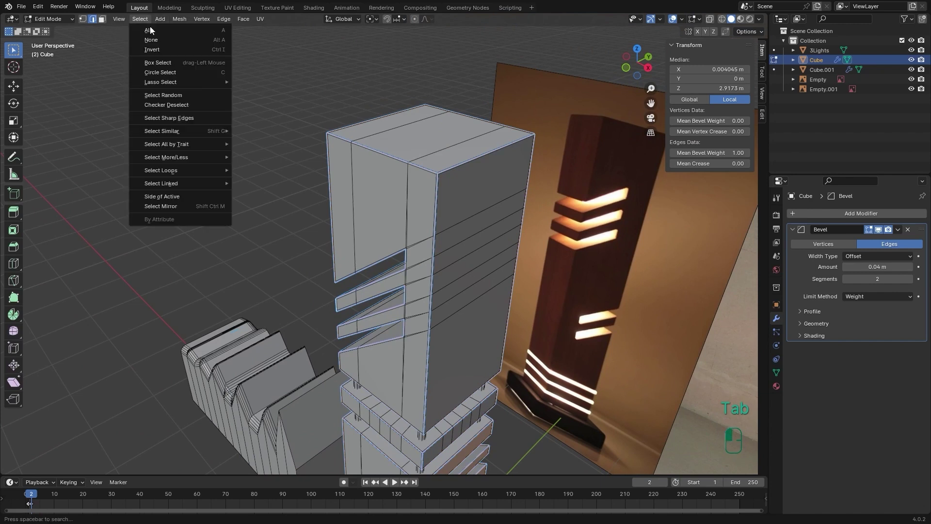